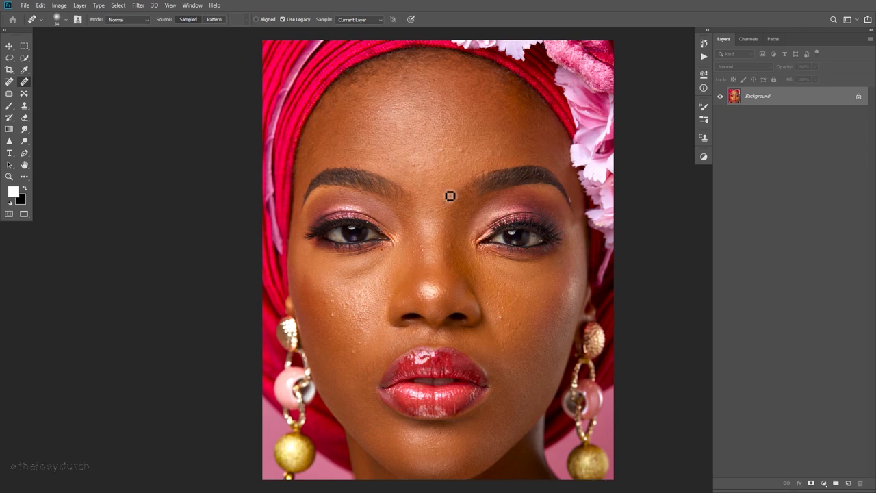
Examine the skin of the portrait's forehead, eye area and cheeks up close and at full view
{"action": "scroll", "coordinate": [438, 151], "scroll_direction": "up", "scroll_amount": 3}
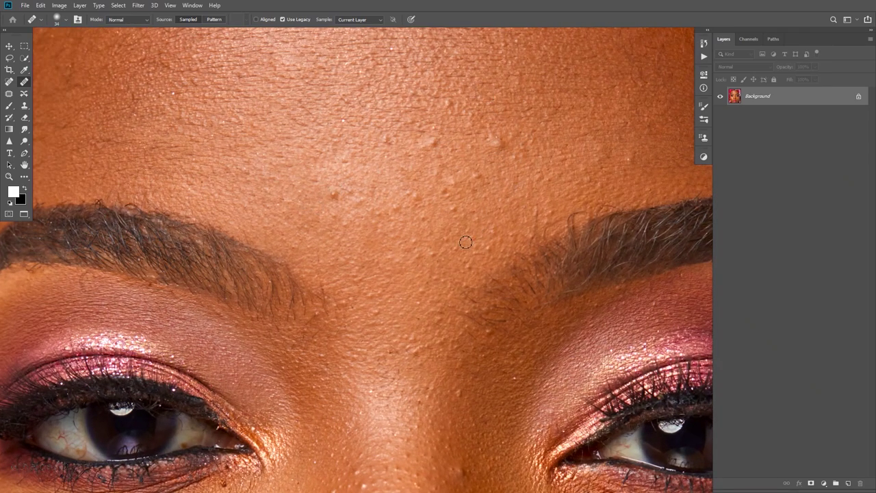
{"action": "scroll", "coordinate": [522, 315], "scroll_direction": "down", "scroll_amount": 5}
{"action": "left_click_drag", "start_coordinate": [476, 328], "coordinate": [434, 269]}
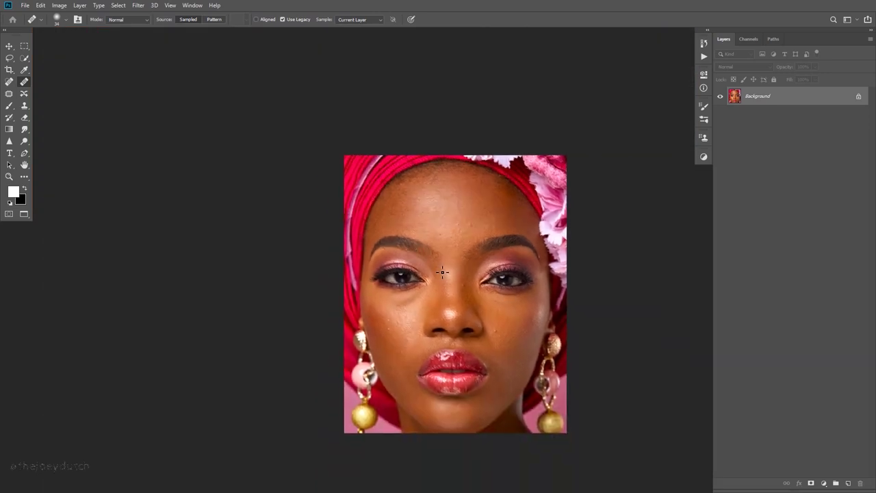
{"action": "scroll", "coordinate": [444, 356], "scroll_direction": "up", "scroll_amount": 3}
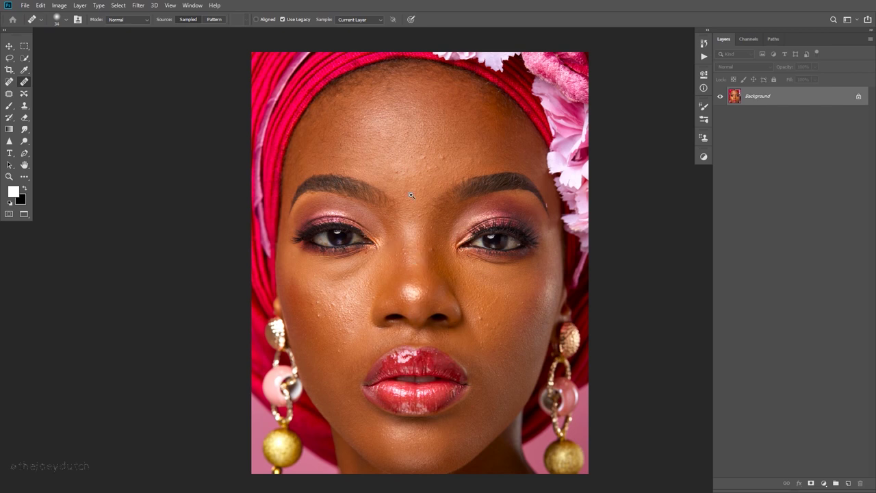
{"action": "left_click_drag", "start_coordinate": [411, 196], "coordinate": [450, 187]}
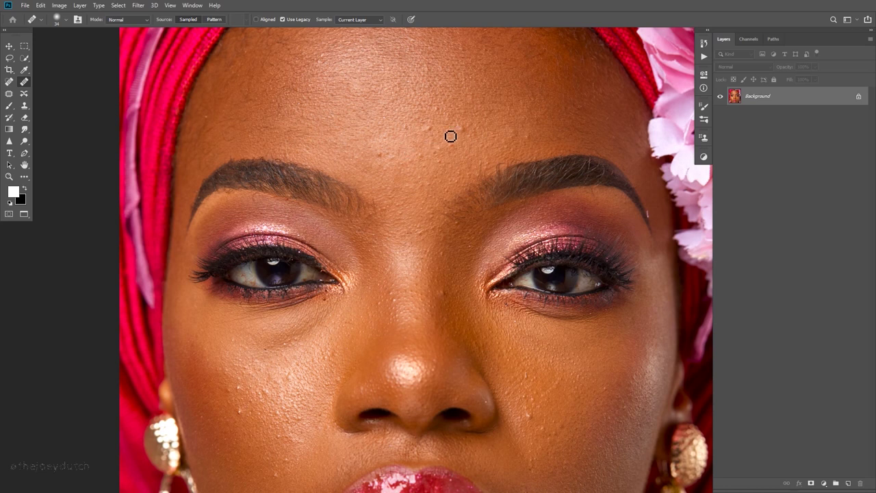
{"action": "left_click_drag", "start_coordinate": [471, 340], "coordinate": [434, 281]}
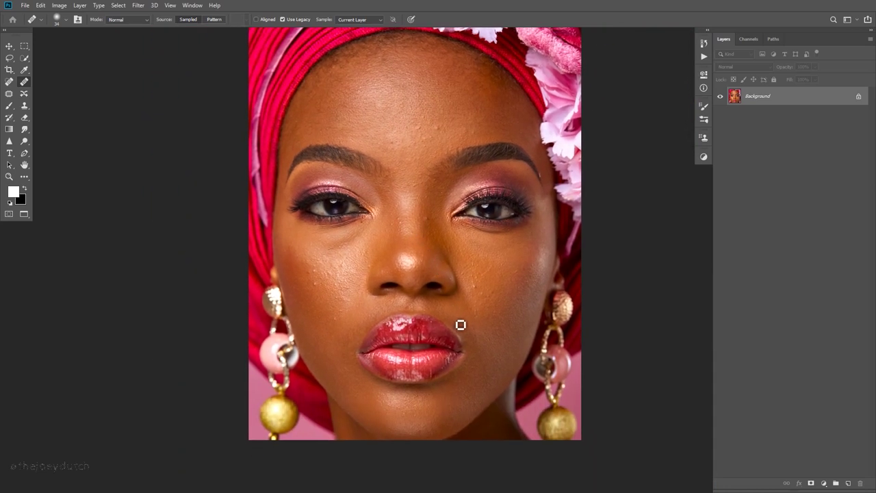
{"action": "left_click_drag", "start_coordinate": [436, 287], "coordinate": [458, 284]}
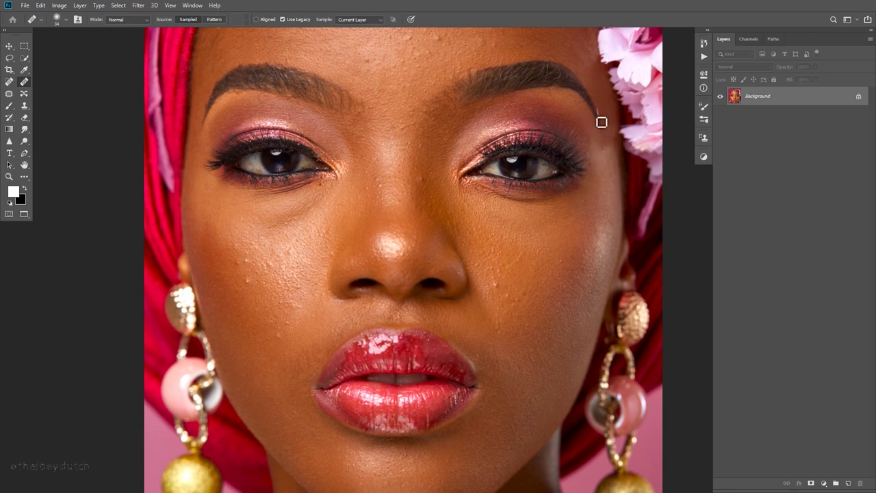
{"action": "left_click_drag", "start_coordinate": [449, 115], "coordinate": [407, 302]}
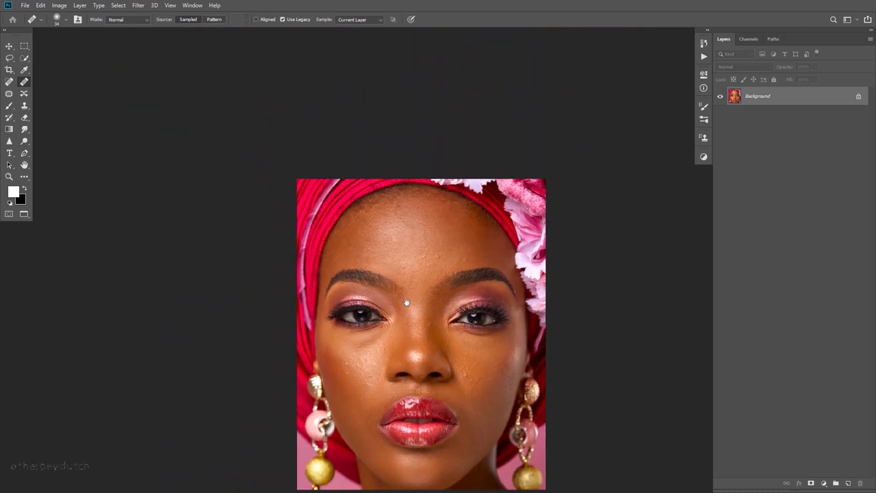
{"action": "scroll", "coordinate": [407, 302], "scroll_direction": "down", "scroll_amount": 2}
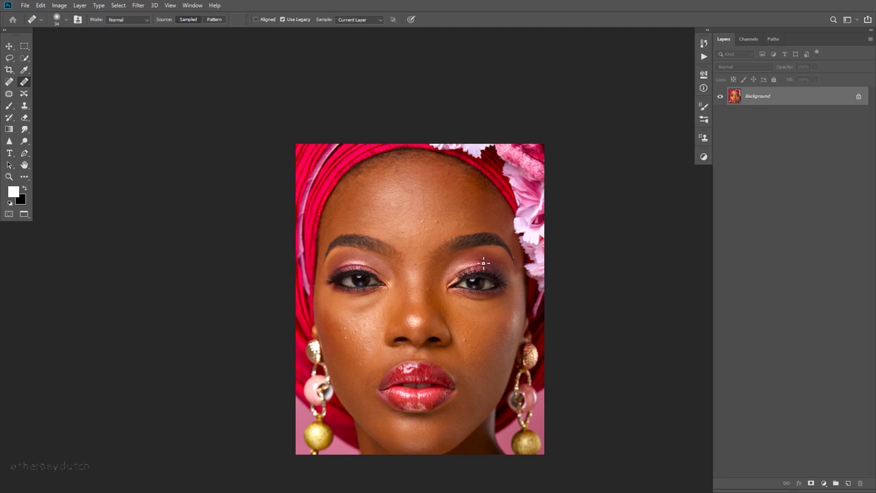
Duplicate the Background layer and name the copy Healing
{"action": "left_click_drag", "start_coordinate": [773, 98], "coordinate": [849, 485]}
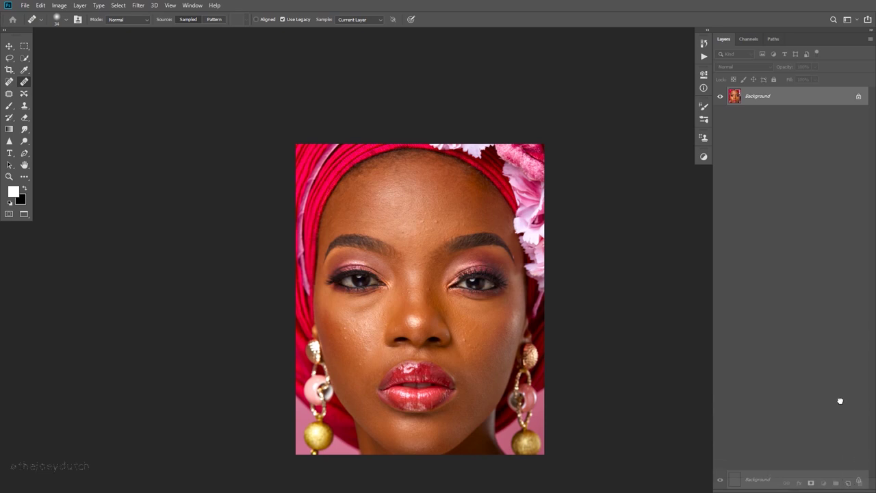
{"action": "key", "text": "ctrl+z"}
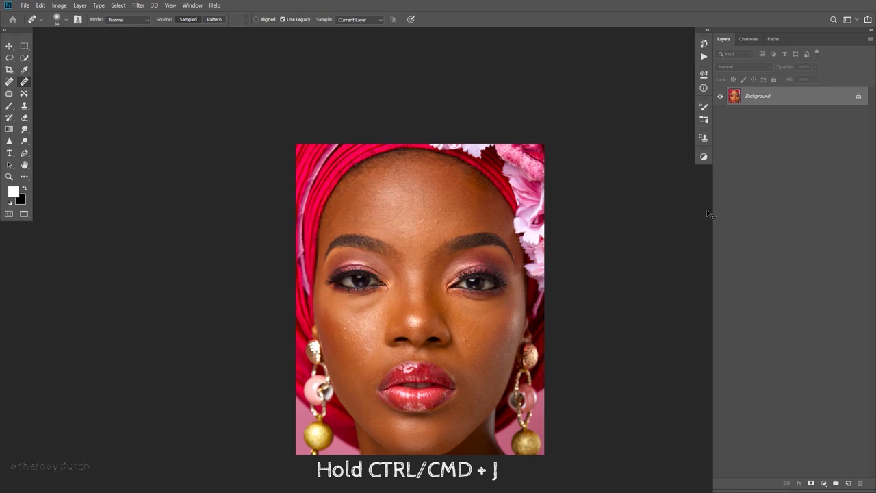
{"action": "key", "text": "ctrl+j"}
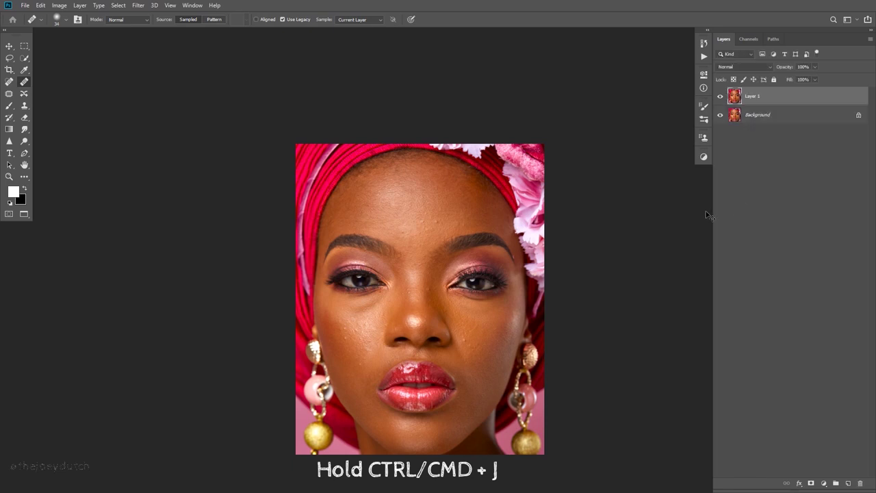
{"action": "double_click", "coordinate": [752, 95]}
{"action": "type", "text": "Healing"}
{"action": "key", "text": "Return"}
{"action": "left_click_drag", "start_coordinate": [473, 312], "coordinate": [445, 261]}
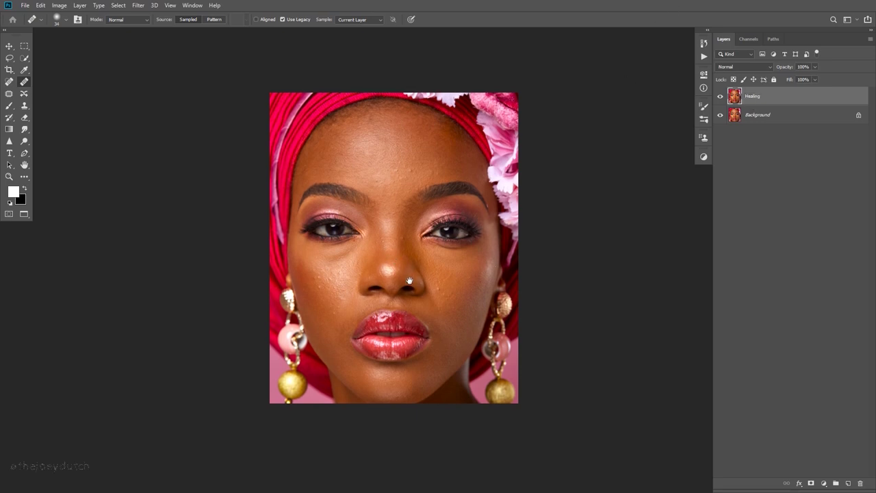
{"action": "mouse_move", "coordinate": [409, 224]}
{"action": "left_mouse_down"}
{"action": "mouse_move", "coordinate": [404, 247]}
{"action": "mouse_move", "coordinate": [430, 237]}
{"action": "left_mouse_up"}
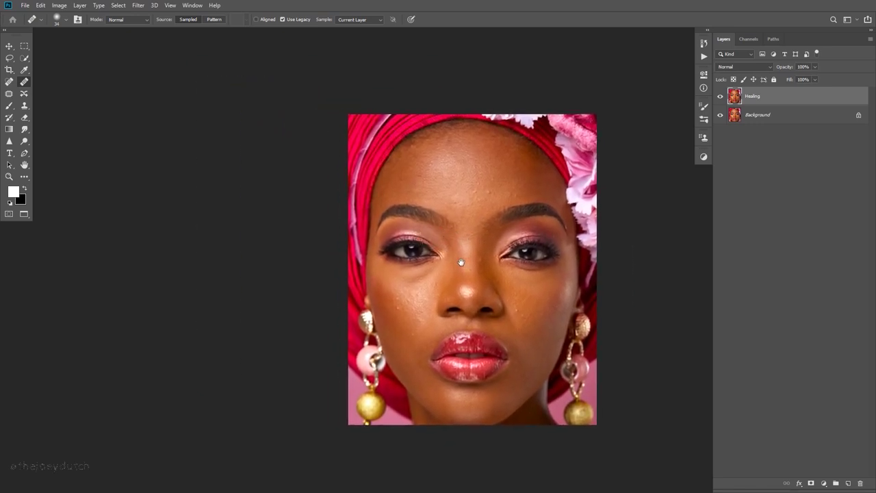
{"action": "left_click_drag", "start_coordinate": [461, 262], "coordinate": [386, 248]}
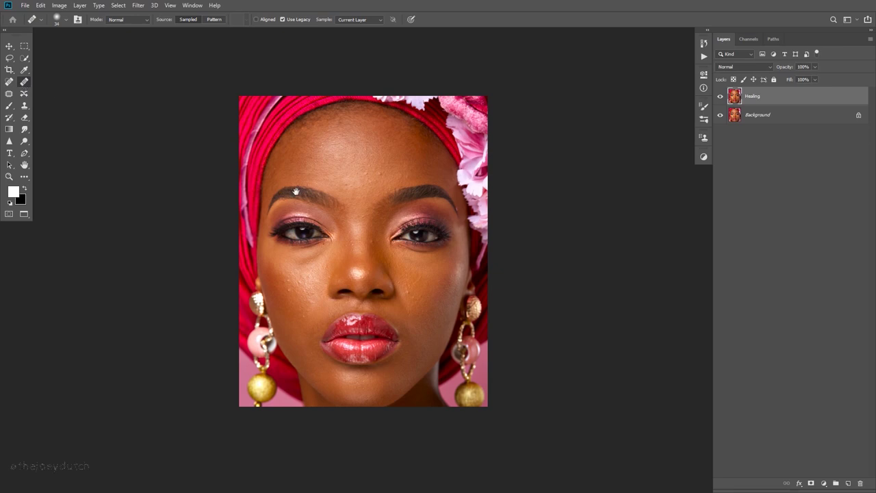
{"action": "left_click_drag", "start_coordinate": [335, 210], "coordinate": [384, 218]}
{"action": "left_click_drag", "start_coordinate": [444, 197], "coordinate": [344, 218]}
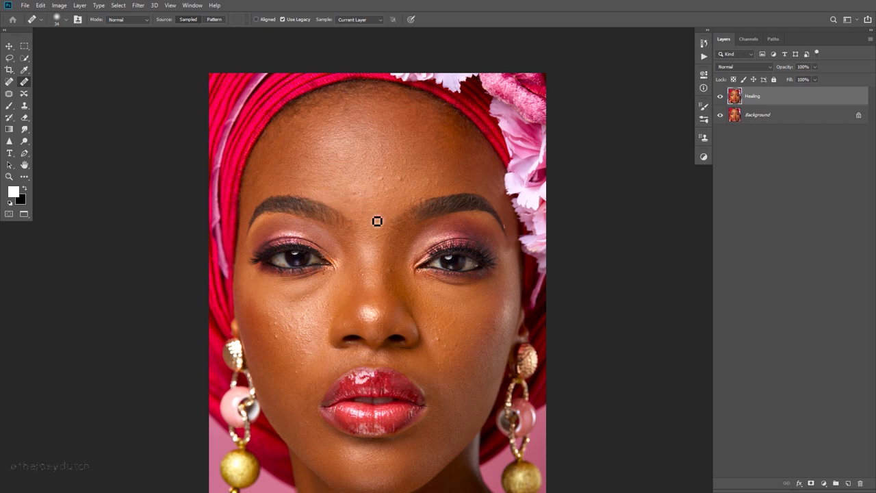
Set the Healing Brush to a soft 60 px tip with 0% hardness for the forehead bumps
{"action": "scroll", "coordinate": [359, 198], "scroll_direction": "up", "scroll_amount": 2}
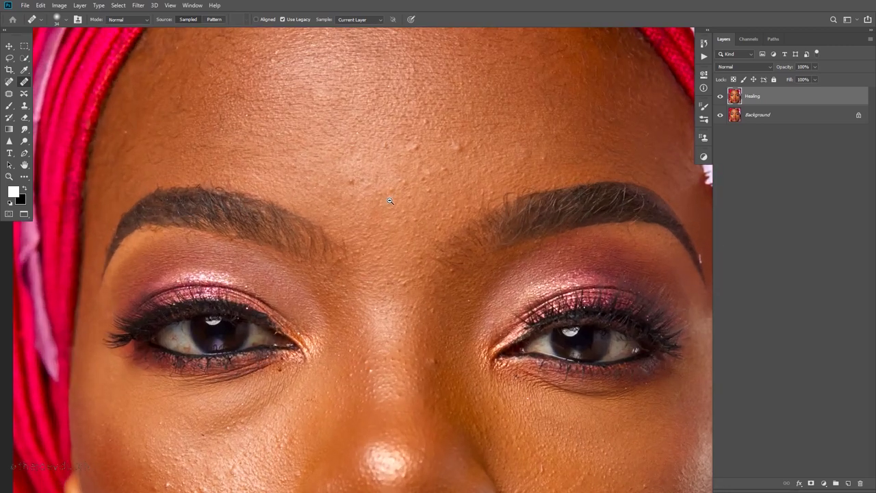
{"action": "left_click", "coordinate": [324, 195], "text": "alt"}
{"action": "left_click_drag", "start_coordinate": [413, 190], "coordinate": [389, 225]}
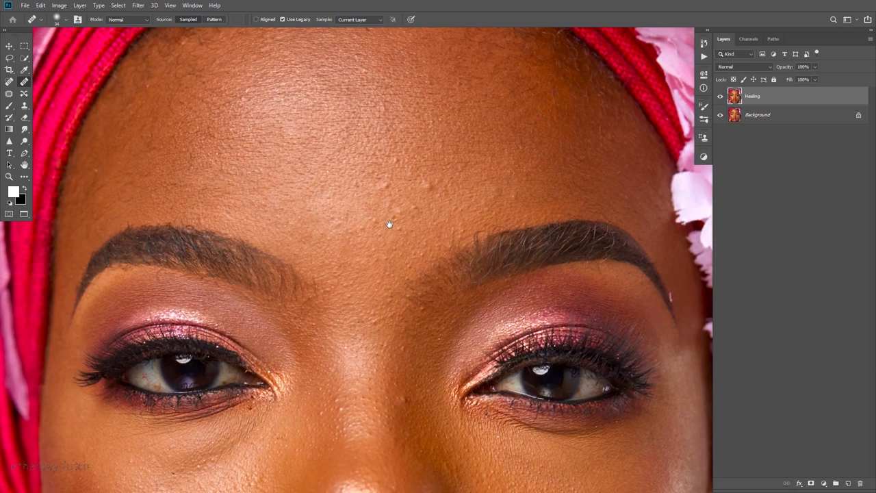
{"action": "right_click", "coordinate": [423, 171], "text": "alt"}
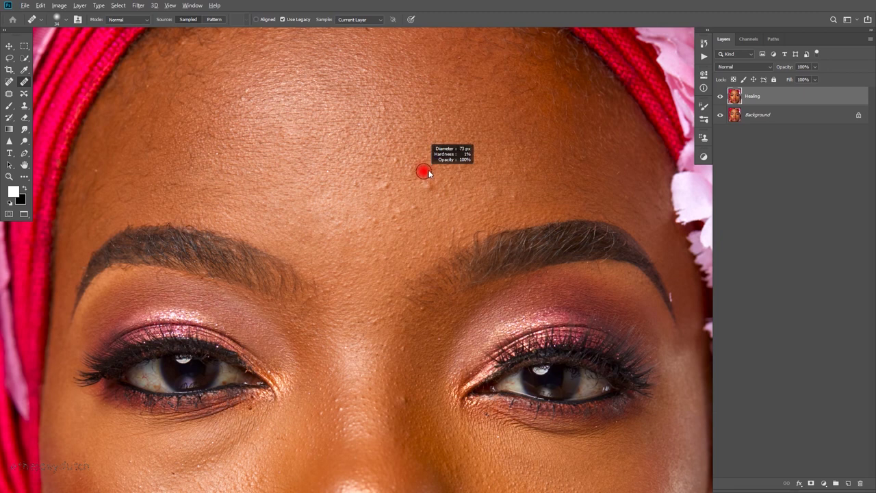
{"action": "left_click_drag", "start_coordinate": [428, 170], "coordinate": [456, 165]}
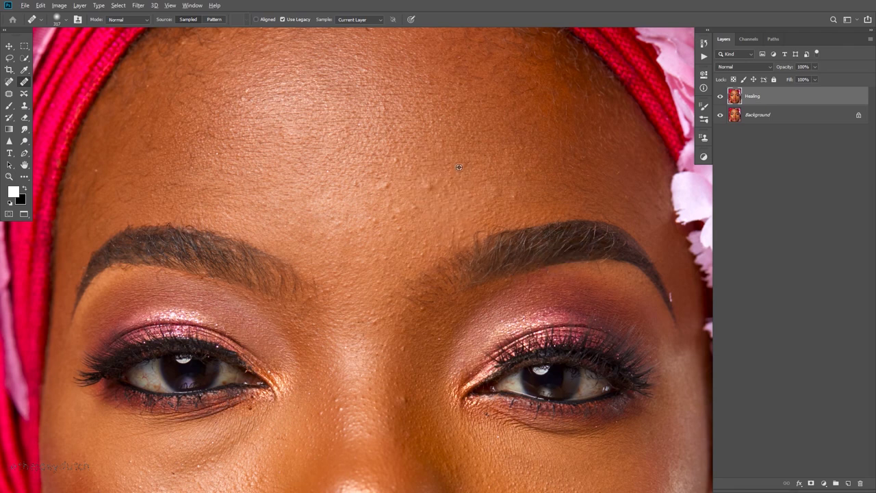
{"action": "left_click_drag", "start_coordinate": [465, 167], "coordinate": [434, 173]}
{"action": "right_click", "coordinate": [410, 196], "text": "alt"}
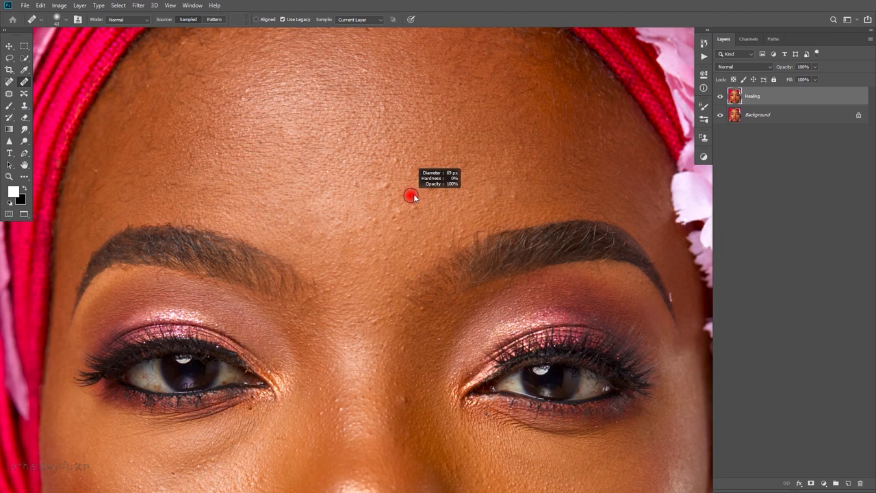
{"action": "mouse_move", "coordinate": [414, 195]}
{"action": "left_mouse_down"}
{"action": "mouse_move", "coordinate": [438, 198]}
{"action": "mouse_move", "coordinate": [410, 197]}
{"action": "left_mouse_up"}
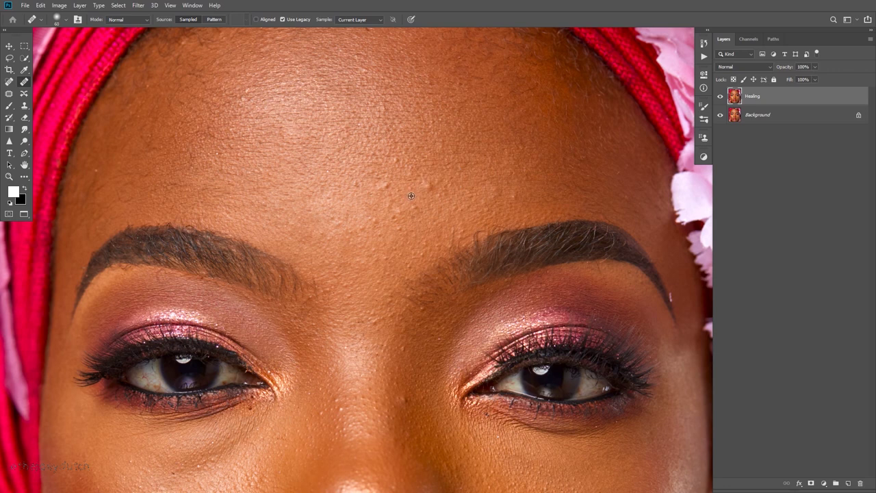
Heal the bumps on the forehead above and between the eyebrows using clean skin sampled nearby
{"action": "left_click", "coordinate": [410, 197], "text": "alt"}
{"action": "left_click_drag", "start_coordinate": [429, 189], "coordinate": [432, 187]}
{"action": "left_click_drag", "start_coordinate": [413, 230], "coordinate": [448, 234]}
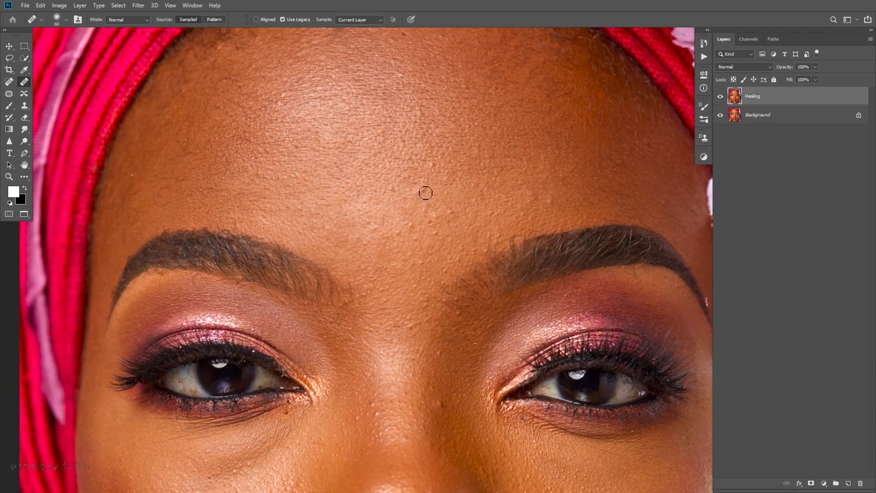
{"action": "scroll", "coordinate": [405, 206], "scroll_direction": "up", "scroll_amount": 1}
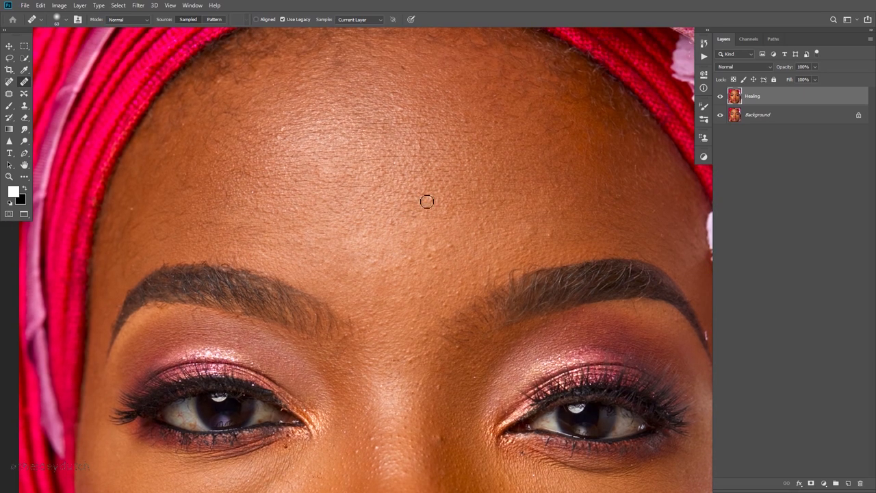
{"action": "scroll", "coordinate": [459, 224], "scroll_direction": "down", "scroll_amount": 1}
{"action": "scroll", "coordinate": [431, 166], "scroll_direction": "right", "scroll_amount": 1}
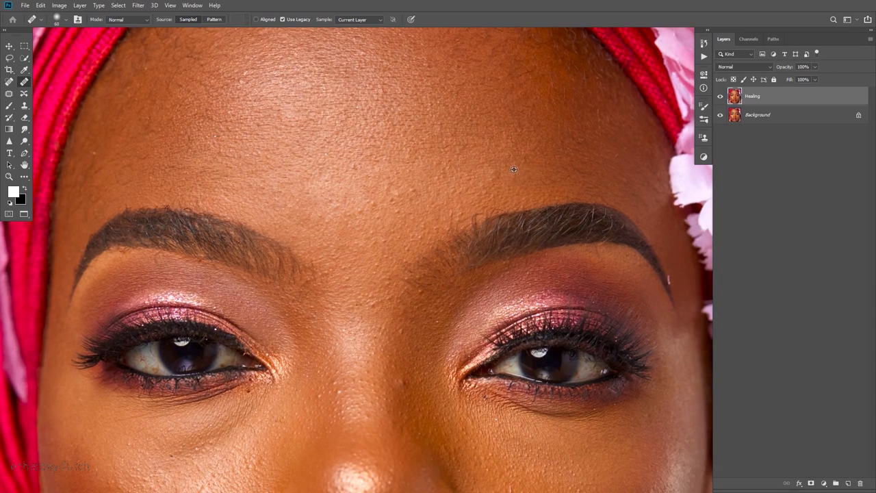
{"action": "left_click", "coordinate": [502, 166], "text": "alt"}
{"action": "left_click", "coordinate": [499, 178]}
{"action": "left_click_drag", "start_coordinate": [463, 194], "coordinate": [488, 182]}
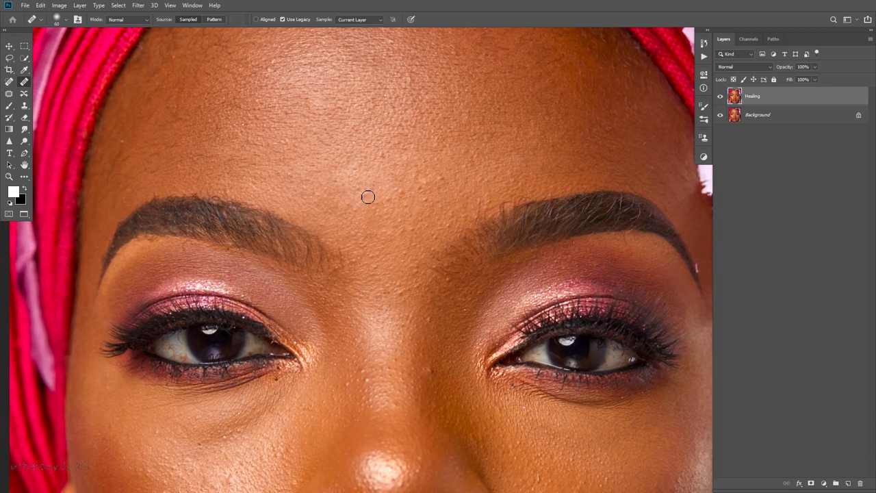
Compare the portrait before and after the forehead retouching by toggling the Healing layer's visibility
{"action": "mouse_move", "coordinate": [404, 289]}
{"action": "left_mouse_down"}
{"action": "mouse_move", "coordinate": [363, 295]}
{"action": "mouse_move", "coordinate": [404, 276]}
{"action": "left_mouse_up"}
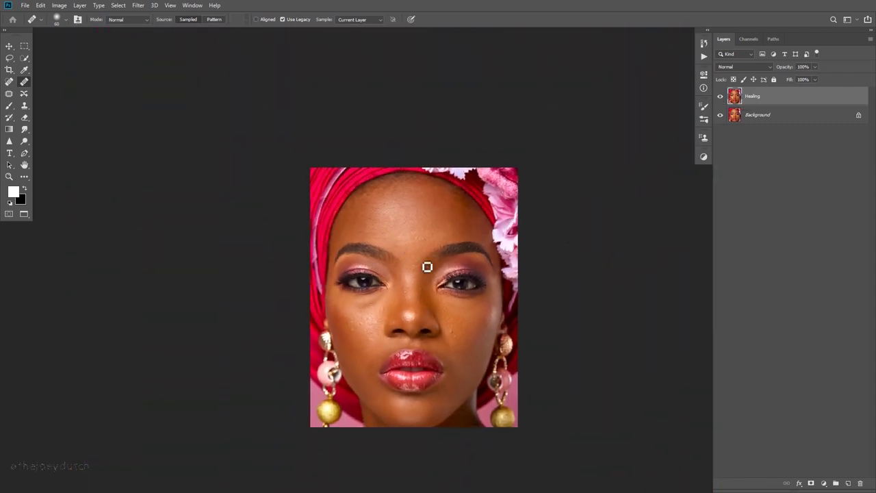
{"action": "scroll", "coordinate": [427, 264], "scroll_direction": "up", "scroll_amount": 2}
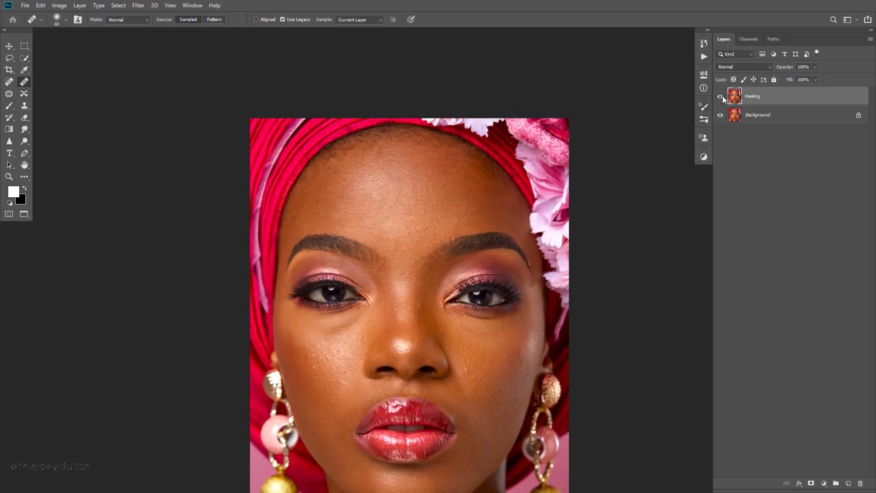
{"action": "left_click", "coordinate": [723, 97]}
{"action": "left_click", "coordinate": [722, 97]}
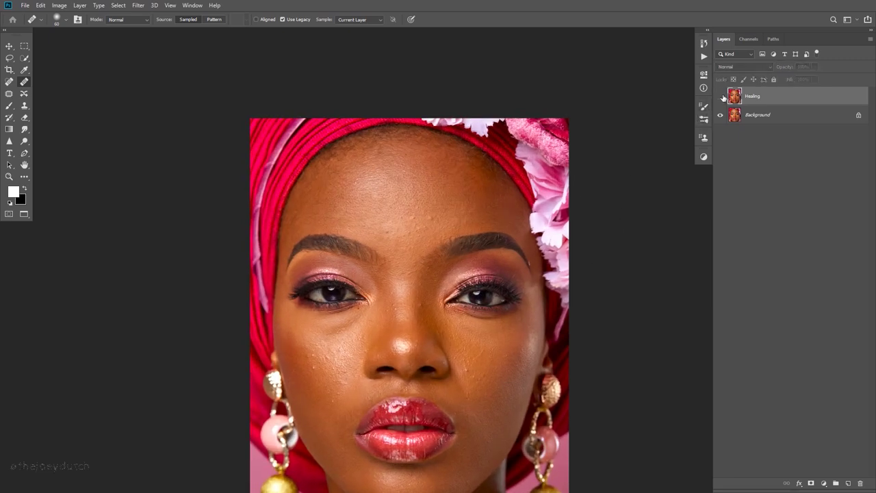
{"action": "left_click", "coordinate": [722, 97]}
Heal the blemish on the side of the nose bridge between the eyes with skin sampled beside it
{"action": "left_click_drag", "start_coordinate": [405, 291], "coordinate": [445, 295]}
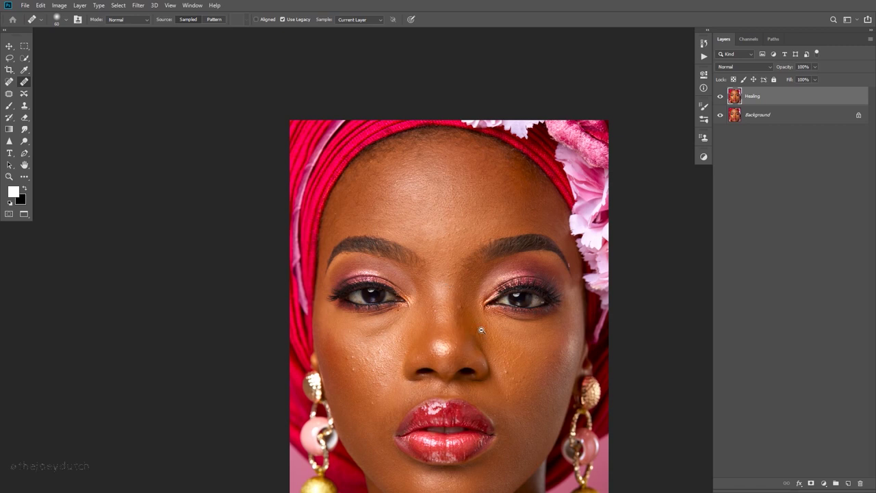
{"action": "left_click_drag", "start_coordinate": [482, 330], "coordinate": [517, 333]}
{"action": "mouse_move", "coordinate": [458, 281]}
{"action": "left_mouse_down"}
{"action": "mouse_move", "coordinate": [463, 309]}
{"action": "mouse_move", "coordinate": [388, 212]}
{"action": "mouse_move", "coordinate": [388, 298]}
{"action": "left_mouse_up"}
{"action": "left_click", "coordinate": [395, 231], "text": "alt"}
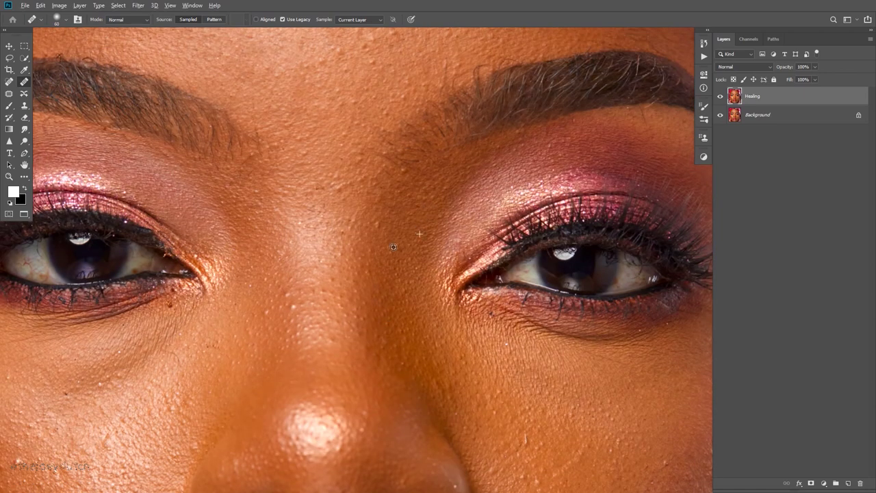
{"action": "left_click", "coordinate": [379, 226]}
Heal the raised bumps on the cheek nearest the image's left edge, below the eye
{"action": "left_click_drag", "start_coordinate": [413, 275], "coordinate": [388, 207]}
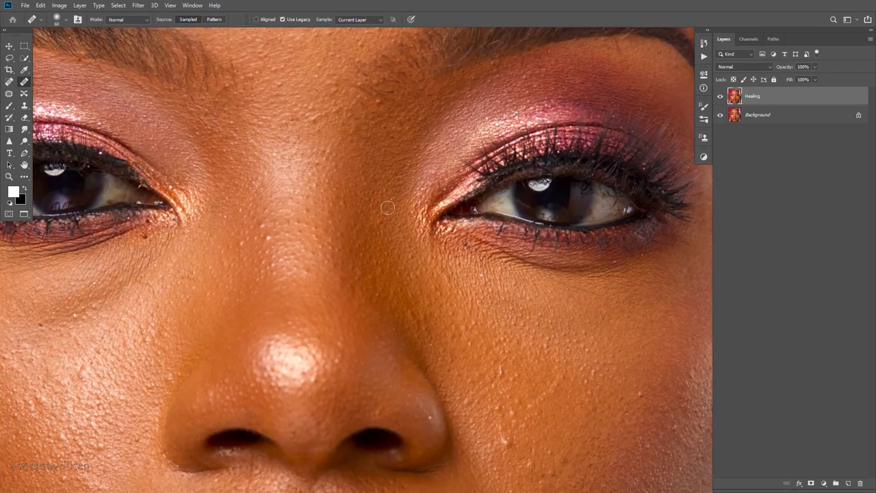
{"action": "left_click_drag", "start_coordinate": [187, 291], "coordinate": [337, 262]}
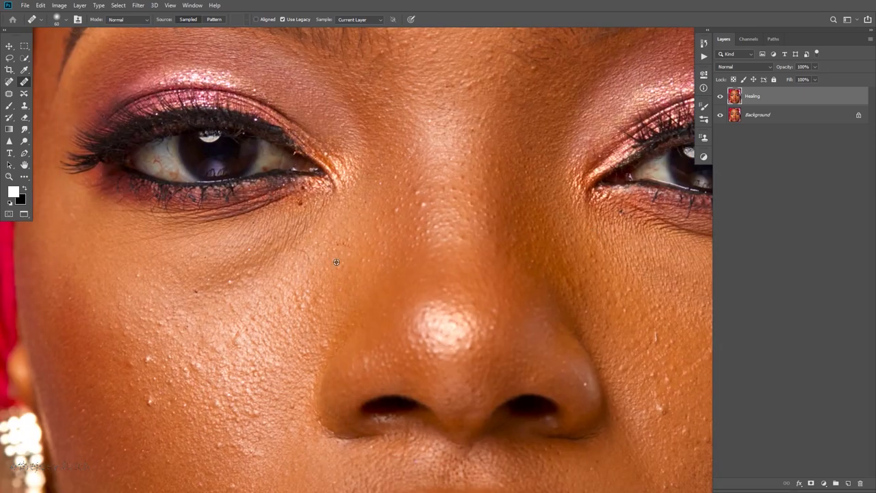
{"action": "left_click_drag", "start_coordinate": [306, 363], "coordinate": [465, 244]}
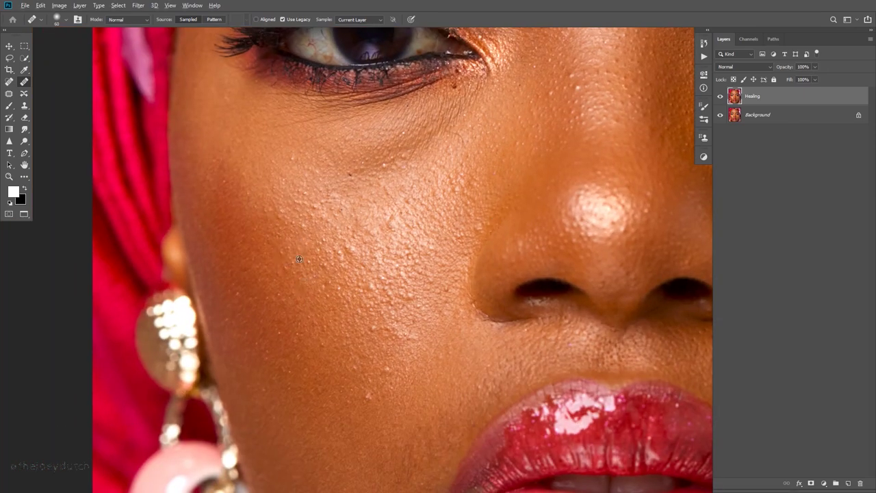
Heal the raised bumps on the cheek nearest the image's right edge, beside the nose, and the light spot on the adjoining nostril
{"action": "key", "text": "ctrl+0"}
{"action": "scroll", "coordinate": [322, 297], "scroll_direction": "up", "scroll_amount": 6}
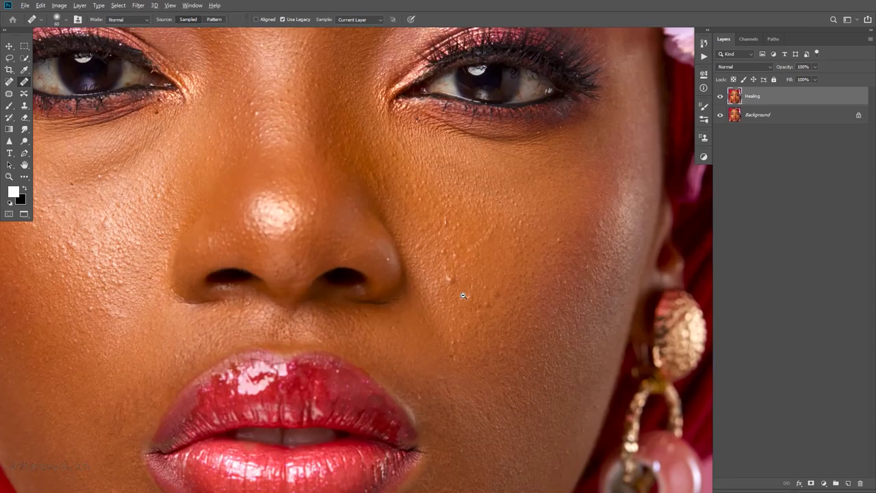
{"action": "left_click", "coordinate": [472, 252]}
{"action": "left_click_drag", "start_coordinate": [632, 302], "coordinate": [526, 259]}
{"action": "left_click", "coordinate": [552, 239]}
{"action": "scroll", "coordinate": [434, 302], "scroll_direction": "down", "scroll_amount": 5}
{"action": "scroll", "coordinate": [429, 294], "scroll_direction": "up", "scroll_amount": 6}
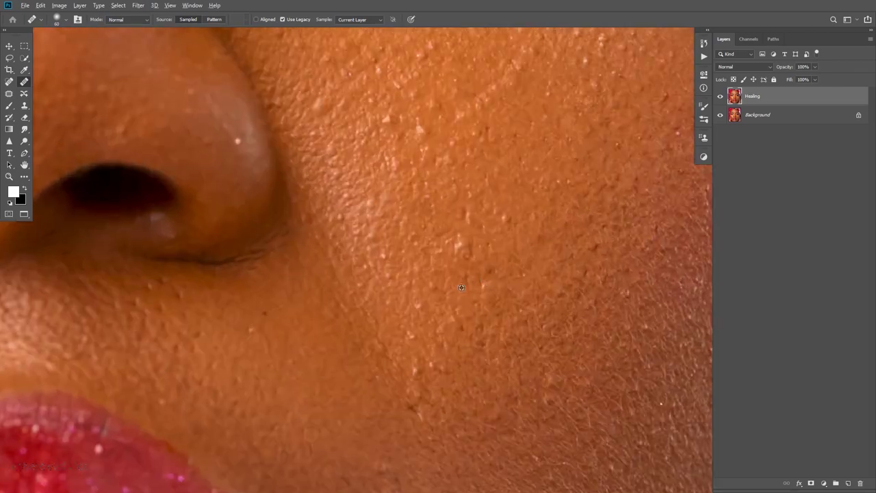
{"action": "left_click", "coordinate": [454, 244]}
{"action": "scroll", "coordinate": [456, 243], "scroll_direction": "down", "scroll_amount": 4}
{"action": "scroll", "coordinate": [411, 274], "scroll_direction": "up", "scroll_amount": 4}
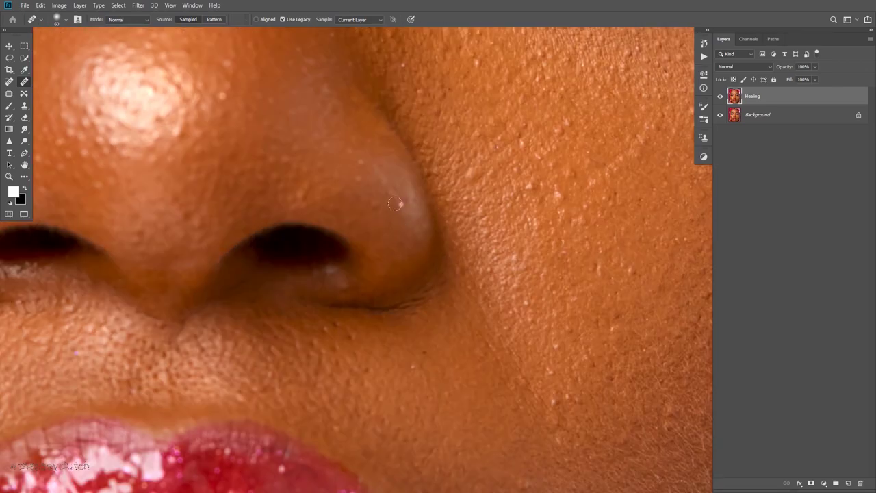
Heal the small bumps and spots on the nose bridge between the eyes
{"action": "key", "text": "ctrl+0"}
{"action": "scroll", "coordinate": [398, 248], "scroll_direction": "up", "scroll_amount": 5}
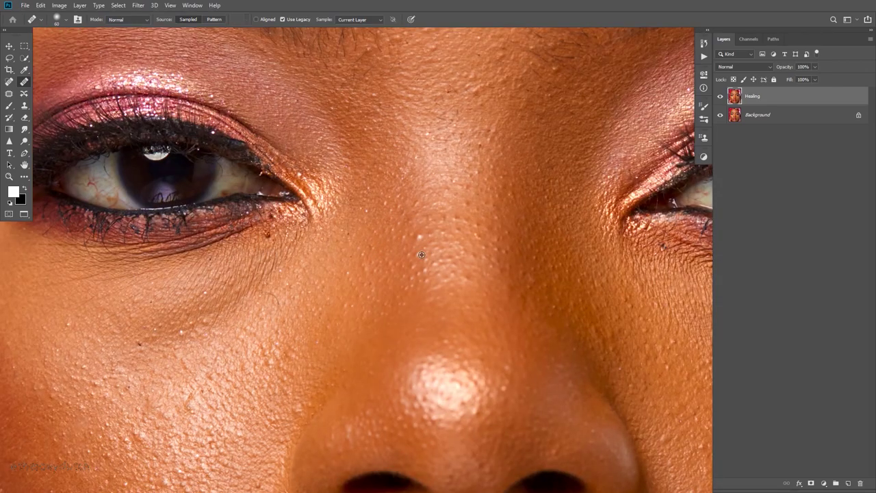
{"action": "left_click", "coordinate": [419, 237]}
{"action": "left_click_drag", "start_coordinate": [341, 241], "coordinate": [459, 267]}
{"action": "left_click", "coordinate": [387, 261]}
{"action": "left_click_drag", "start_coordinate": [356, 280], "coordinate": [430, 210]}
{"action": "left_click", "coordinate": [337, 300]}
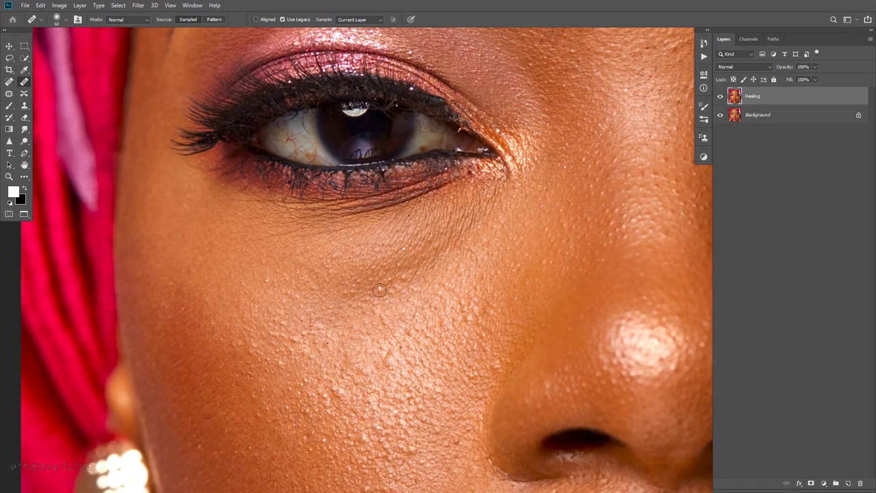
Heal the dark spot under the eye nearest the image's left edge and the remaining bumps on the cheek below it
{"action": "scroll", "coordinate": [371, 212], "scroll_direction": "down", "scroll_amount": 4}
{"action": "scroll", "coordinate": [384, 258], "scroll_direction": "up", "scroll_amount": 4}
{"action": "scroll", "coordinate": [384, 259], "scroll_direction": "left", "scroll_amount": 4}
{"action": "scroll", "coordinate": [384, 258], "scroll_direction": "down", "scroll_amount": 2}
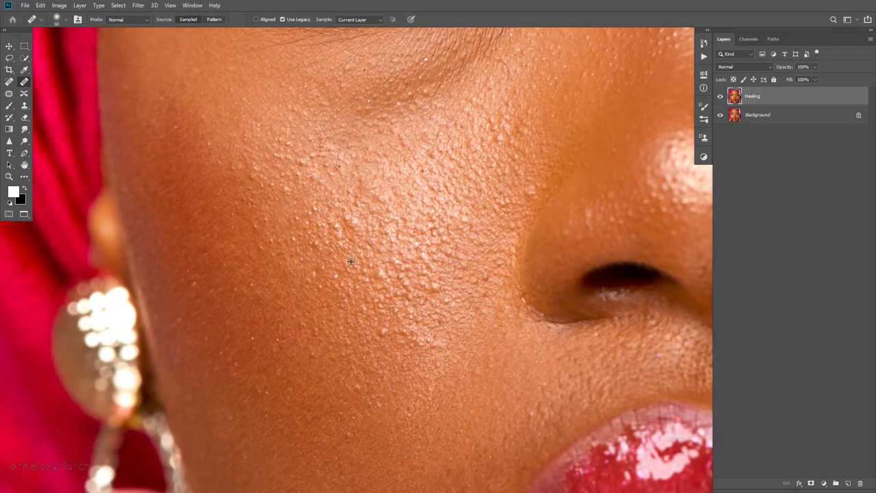
{"action": "left_click_drag", "start_coordinate": [390, 255], "coordinate": [336, 255]}
{"action": "left_click_drag", "start_coordinate": [370, 163], "coordinate": [421, 162]}
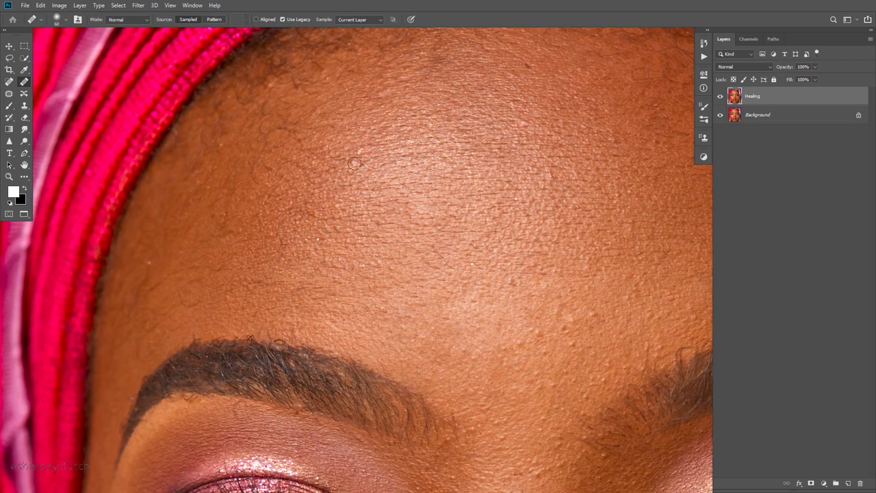
Remove the light mark beside the tail of the eyebrow nearest the flowers, using the Healing Brush with a source sampled along the brow
{"action": "left_click_drag", "start_coordinate": [426, 132], "coordinate": [373, 204]}
{"action": "mouse_move", "coordinate": [616, 370]}
{"action": "left_mouse_down"}
{"action": "mouse_move", "coordinate": [415, 157]}
{"action": "mouse_move", "coordinate": [498, 172]}
{"action": "left_mouse_up"}
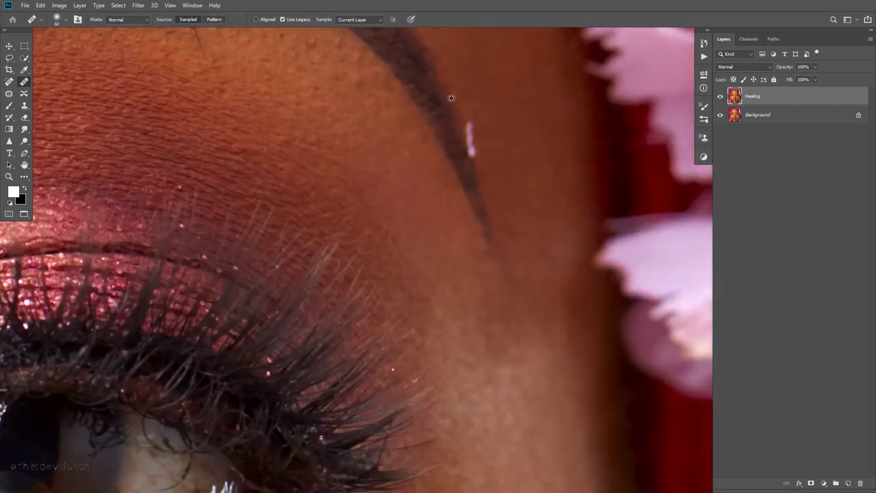
{"action": "left_click", "coordinate": [452, 98], "text": "alt"}
{"action": "mouse_move", "coordinate": [460, 129]}
{"action": "left_mouse_down"}
{"action": "mouse_move", "coordinate": [494, 120]}
{"action": "mouse_move", "coordinate": [499, 142]}
{"action": "left_mouse_up"}
{"action": "mouse_move", "coordinate": [515, 176]}
{"action": "left_mouse_down"}
{"action": "mouse_move", "coordinate": [508, 156]}
{"action": "mouse_move", "coordinate": [368, 291]}
{"action": "mouse_move", "coordinate": [383, 313]}
{"action": "left_mouse_up"}
{"action": "key", "text": "h"}
Heal the small light spots on the lower cheek nearest the image's left edge, above the corner of the mouth
{"action": "scroll", "coordinate": [342, 288], "scroll_direction": "down", "scroll_amount": 3}
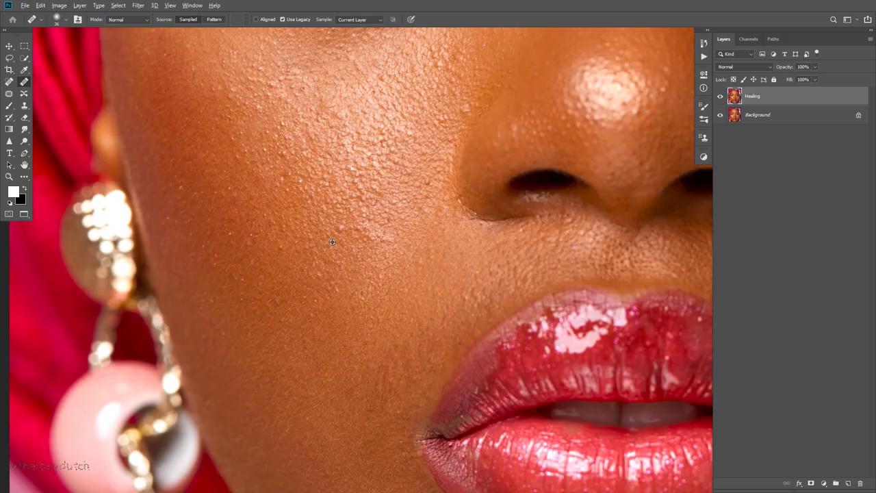
{"action": "left_click_drag", "start_coordinate": [256, 281], "coordinate": [205, 281]}
{"action": "left_click_drag", "start_coordinate": [342, 279], "coordinate": [308, 299]}
Compare the whole portrait before and after healing by toggling the Healing layer's visibility, and inspect the forehead's skin texture up close
{"action": "left_click", "coordinate": [720, 97]}
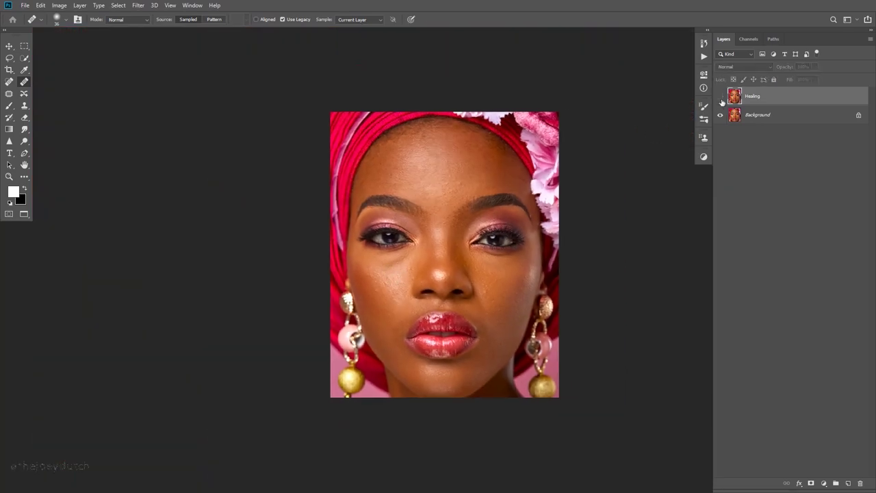
{"action": "left_click", "coordinate": [721, 97]}
{"action": "left_click_drag", "start_coordinate": [510, 181], "coordinate": [560, 206]}
{"action": "mouse_move", "coordinate": [476, 285]}
{"action": "left_mouse_down"}
{"action": "mouse_move", "coordinate": [397, 285]}
{"action": "mouse_move", "coordinate": [396, 256]}
{"action": "mouse_move", "coordinate": [388, 271]}
{"action": "left_mouse_up"}
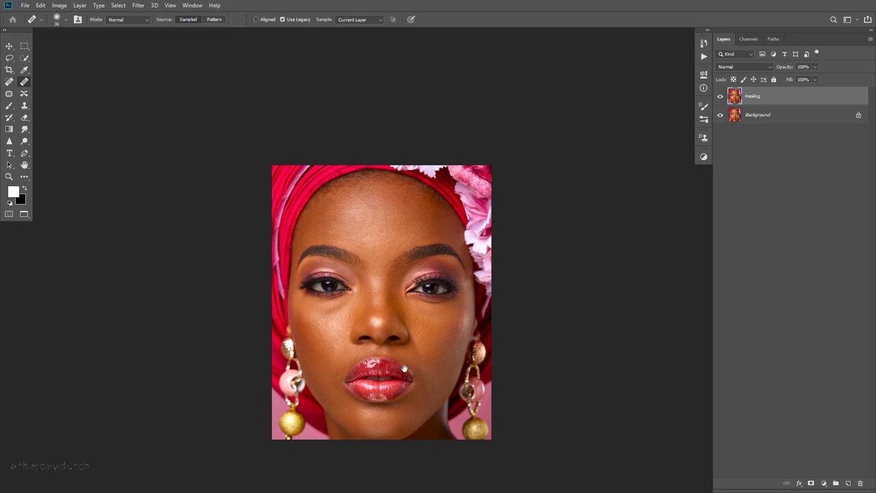
{"action": "left_click_drag", "start_coordinate": [406, 368], "coordinate": [409, 316]}
{"action": "mouse_move", "coordinate": [409, 284]}
{"action": "left_mouse_down"}
{"action": "mouse_move", "coordinate": [440, 286]}
{"action": "mouse_move", "coordinate": [418, 284]}
{"action": "left_mouse_up"}
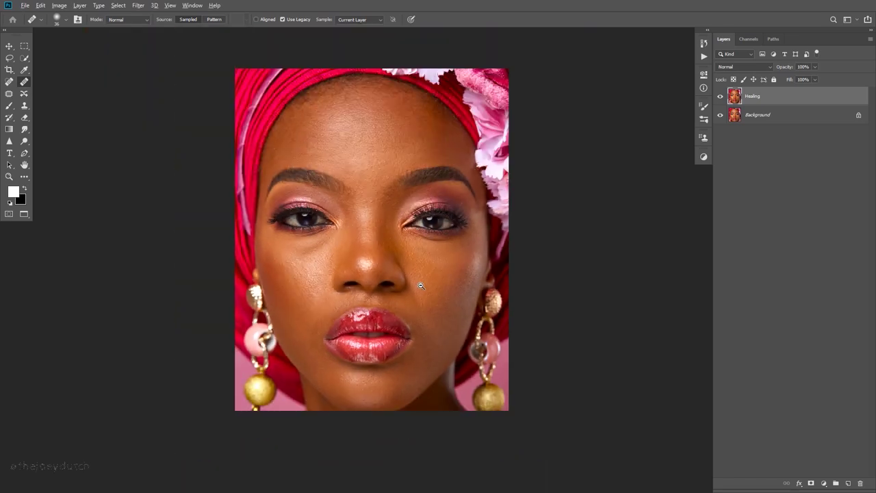
{"action": "left_click_drag", "start_coordinate": [389, 252], "coordinate": [404, 267]}
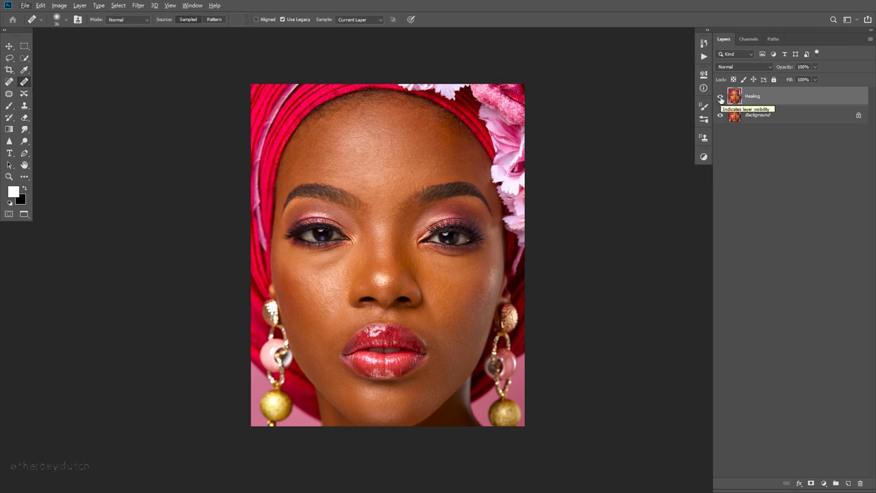
{"action": "left_click_drag", "start_coordinate": [376, 179], "coordinate": [396, 178]}
{"action": "left_click_drag", "start_coordinate": [341, 140], "coordinate": [417, 150]}
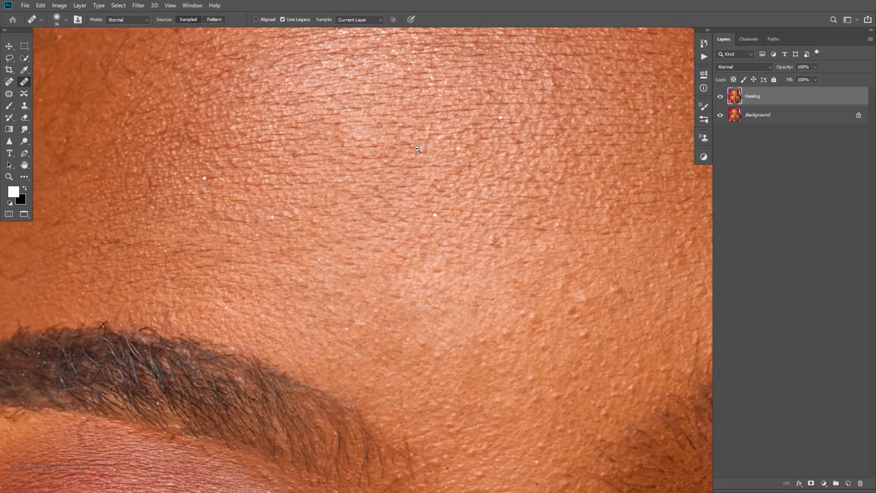
{"action": "left_click_drag", "start_coordinate": [537, 265], "coordinate": [463, 216]}
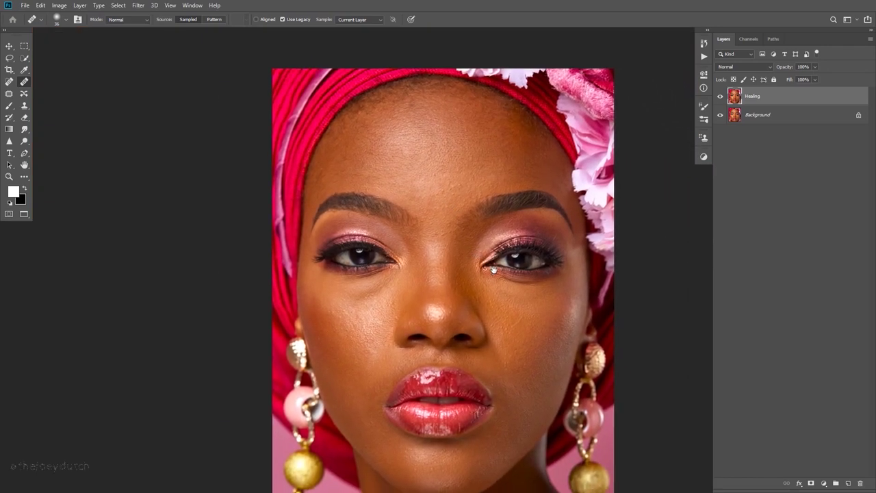
Compare the full face and the cheek beside the nose up close with the Healing layer hidden and shown
{"action": "left_click", "coordinate": [721, 97]}
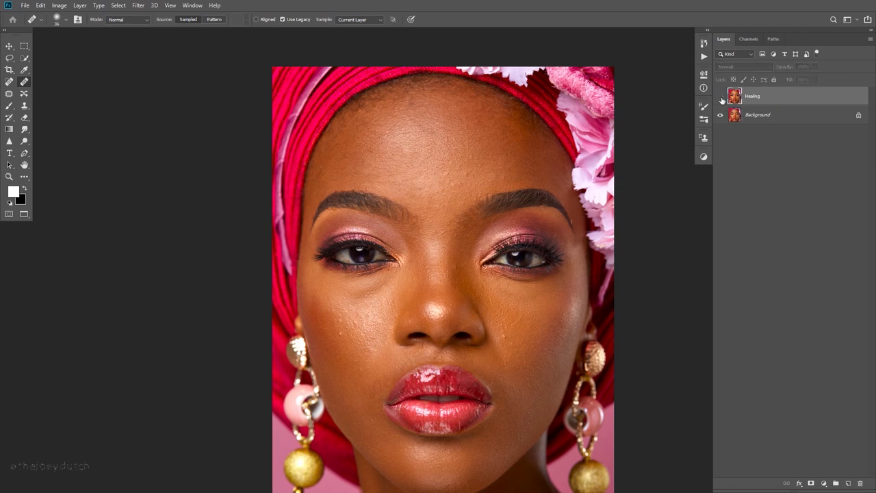
{"action": "left_click", "coordinate": [721, 98]}
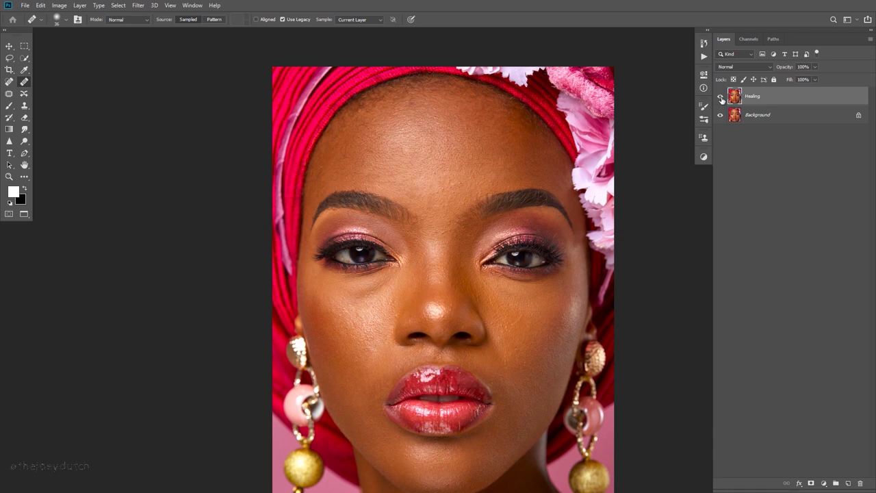
{"action": "left_click", "coordinate": [721, 97]}
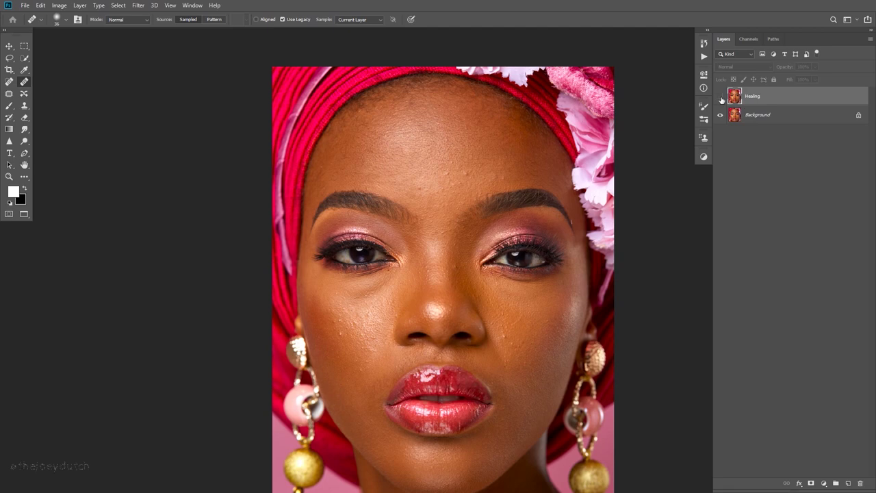
{"action": "left_click_drag", "start_coordinate": [507, 348], "coordinate": [571, 359]}
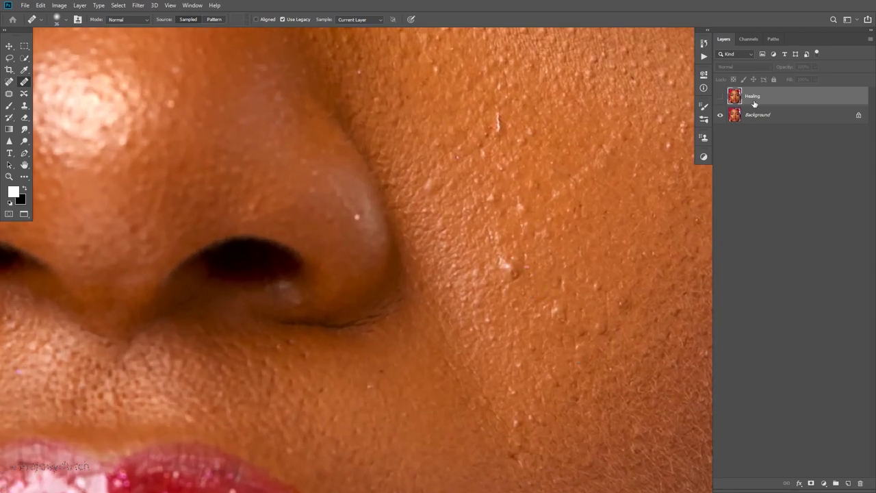
{"action": "left_click", "coordinate": [720, 96]}
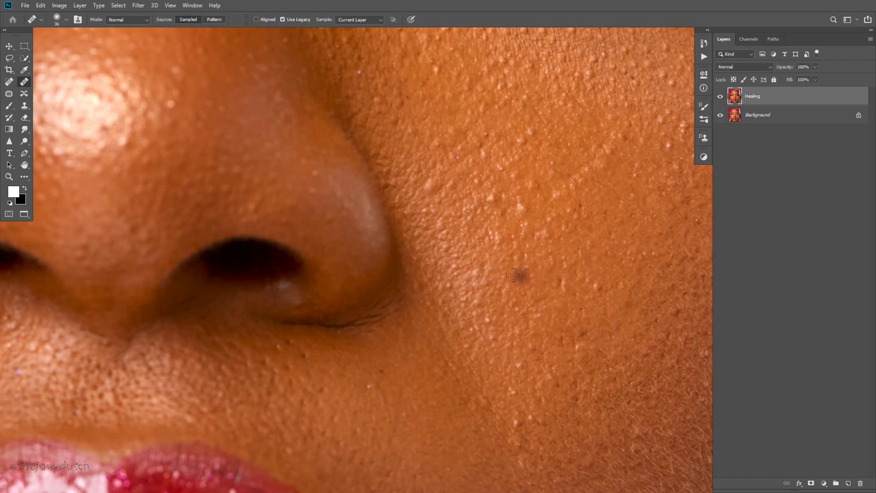
{"action": "left_click_drag", "start_coordinate": [533, 287], "coordinate": [502, 229]}
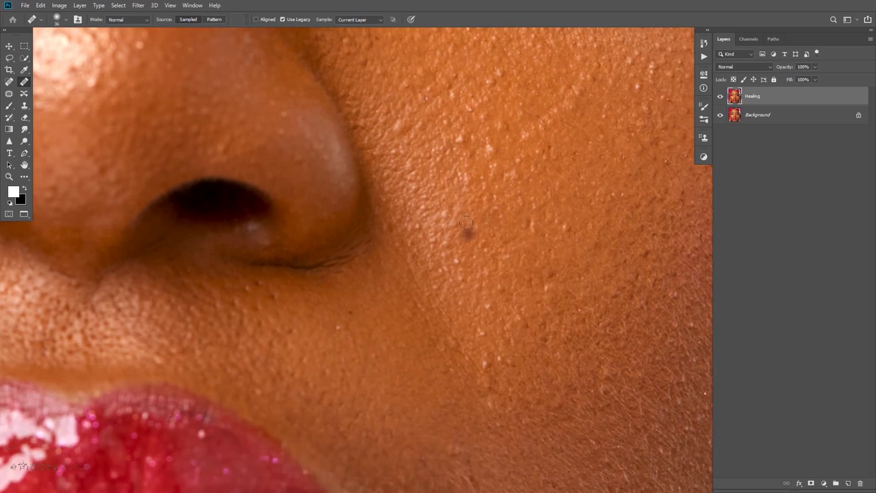
{"action": "left_click_drag", "start_coordinate": [539, 248], "coordinate": [460, 284]}
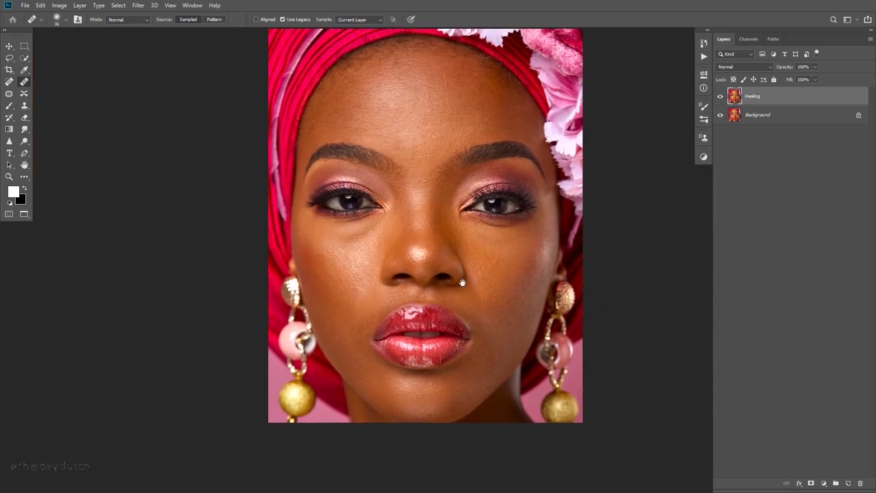
{"action": "left_click_drag", "start_coordinate": [448, 245], "coordinate": [432, 265]}
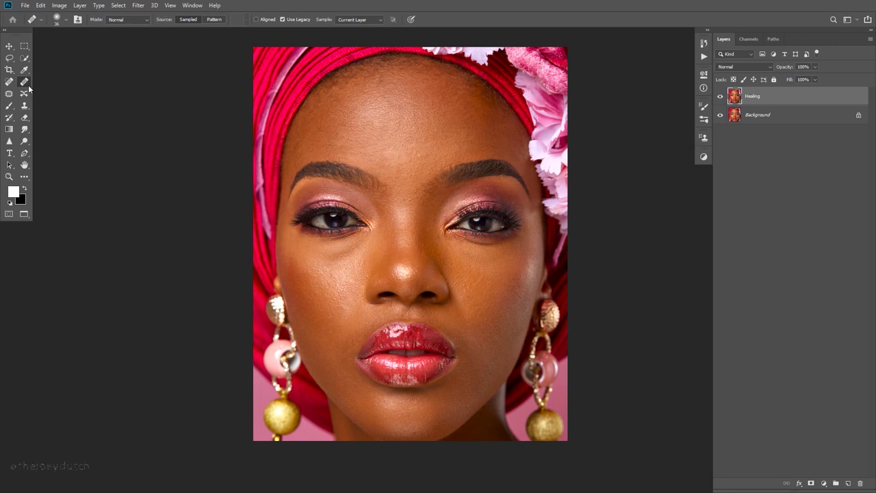
Hide the Healing layer, duplicate the Background layer and name the copy "Healing (patch tool)"
{"action": "left_click", "coordinate": [720, 96]}
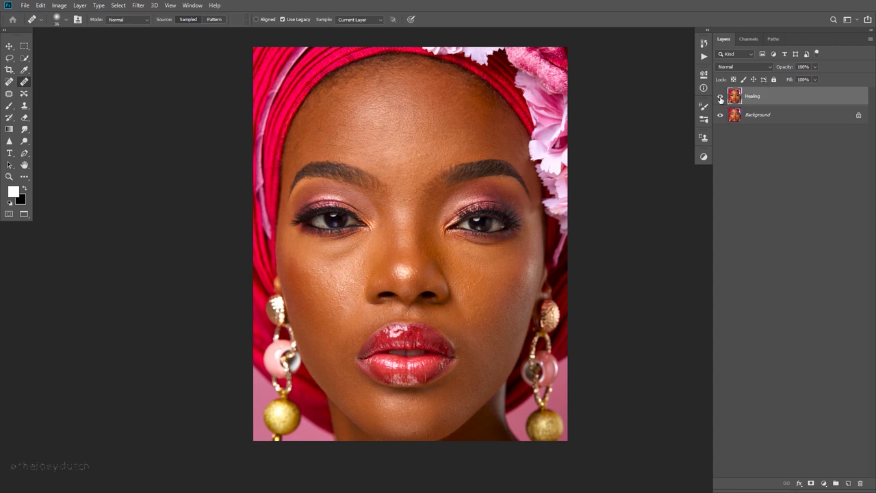
{"action": "left_click", "coordinate": [765, 117]}
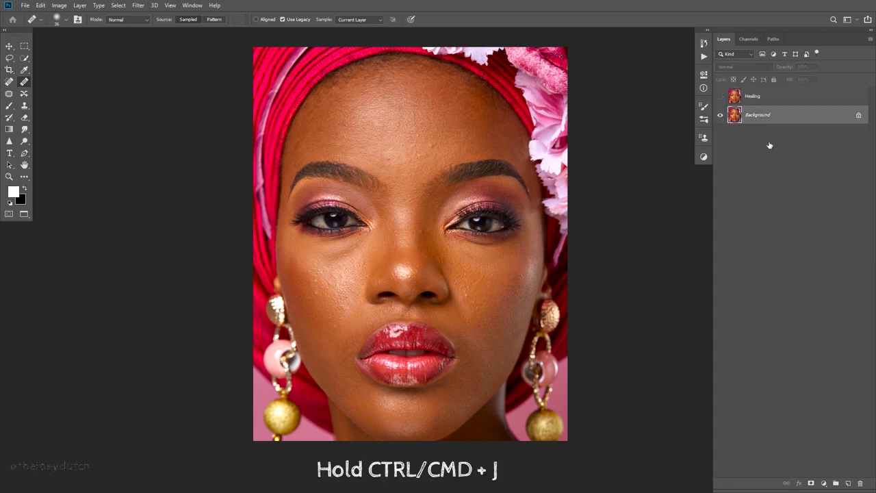
{"action": "key", "text": "ctrl+j"}
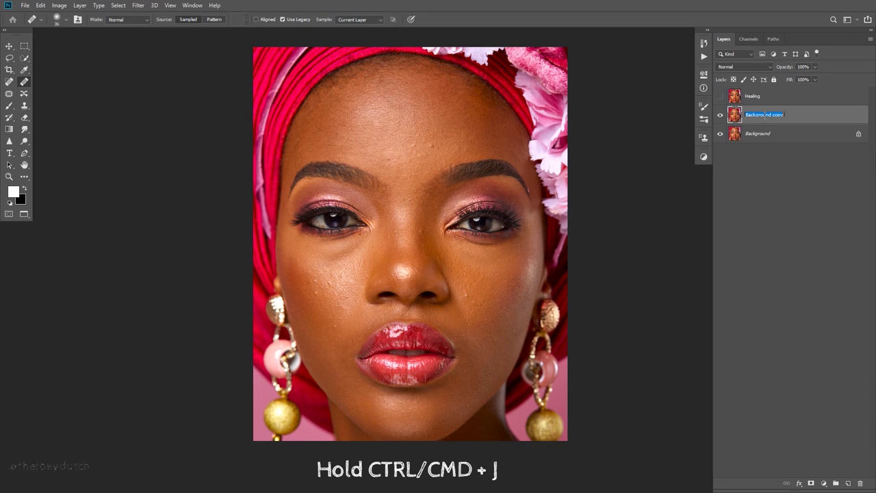
{"action": "type", "text": "Healing (patch tool"}
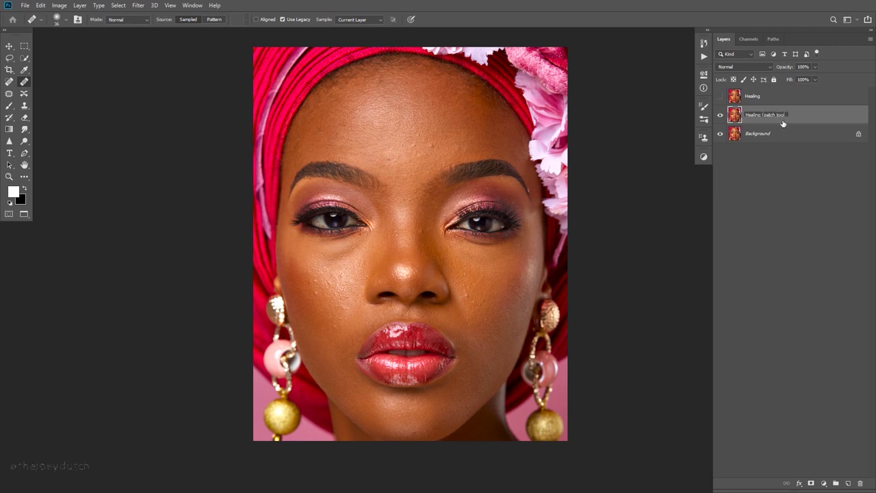
Rename the original Healing layer as "Healing(healing brush tool)"
{"action": "left_click", "coordinate": [755, 98]}
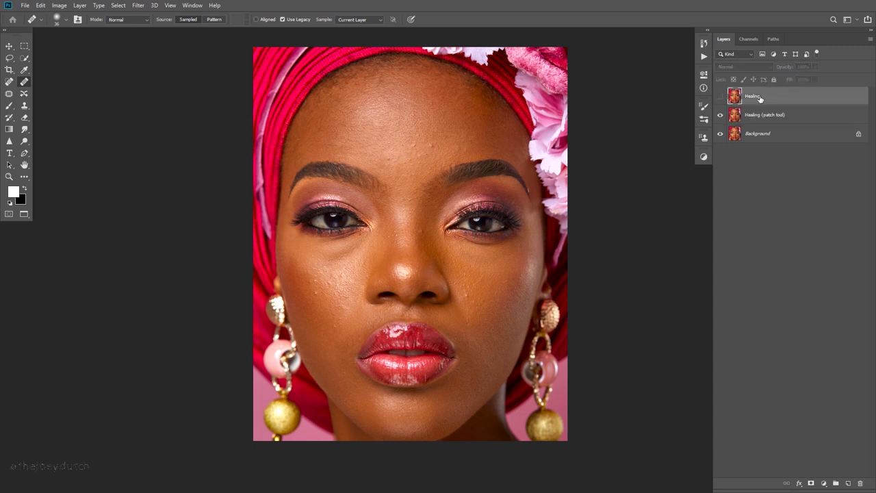
{"action": "double_click", "coordinate": [764, 97]}
{"action": "key", "text": "Return"}
Make "Healing (patch tool)" the active layer and activate the Patch tool
{"action": "left_click", "coordinate": [773, 136]}
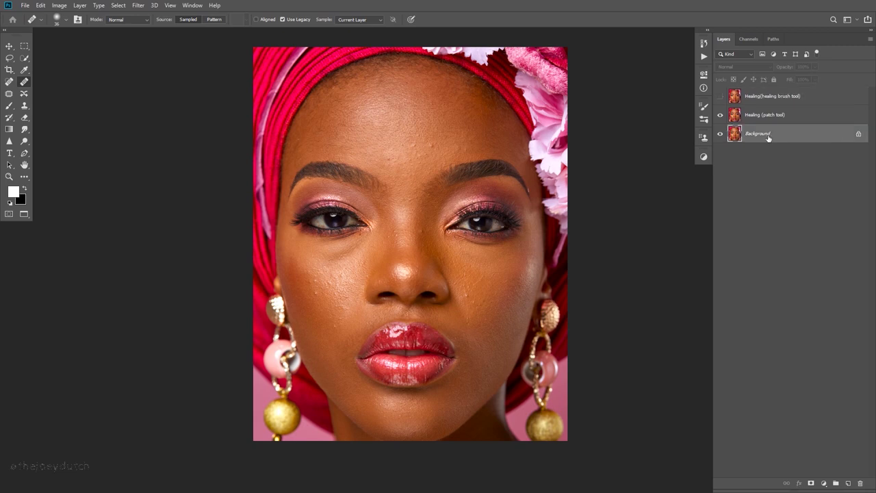
{"action": "left_click", "coordinate": [737, 116]}
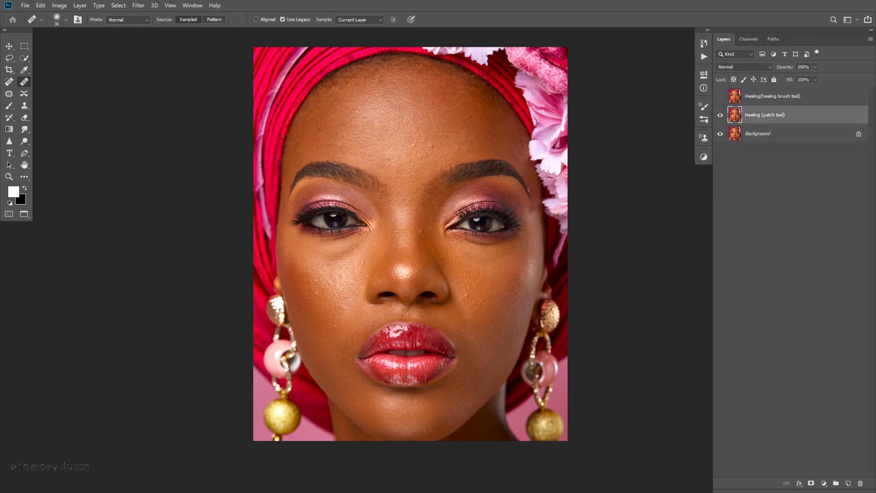
{"action": "left_click", "coordinate": [9, 98]}
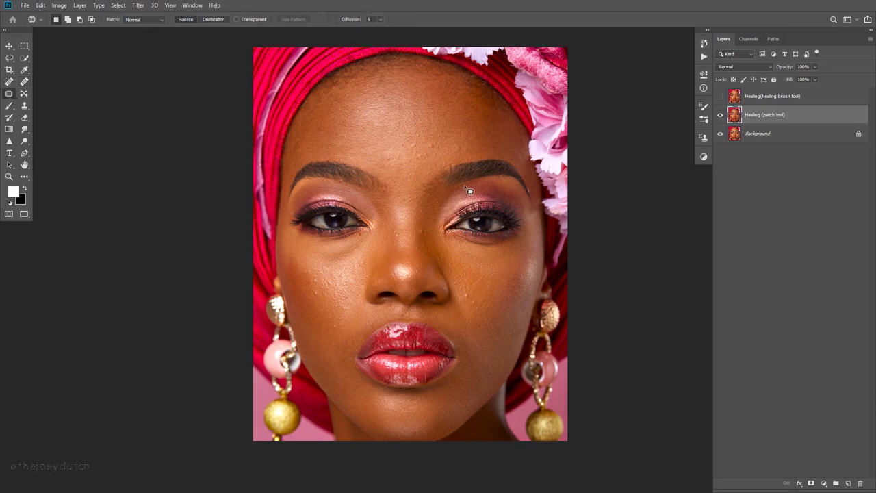
Examine the unretouched blemishes on the cheek beside the nose and the bumps on the forehead above the eyebrows
{"action": "left_click_drag", "start_coordinate": [414, 147], "coordinate": [482, 153]}
{"action": "left_click_drag", "start_coordinate": [514, 197], "coordinate": [468, 198]}
{"action": "left_click_drag", "start_coordinate": [491, 230], "coordinate": [451, 192]}
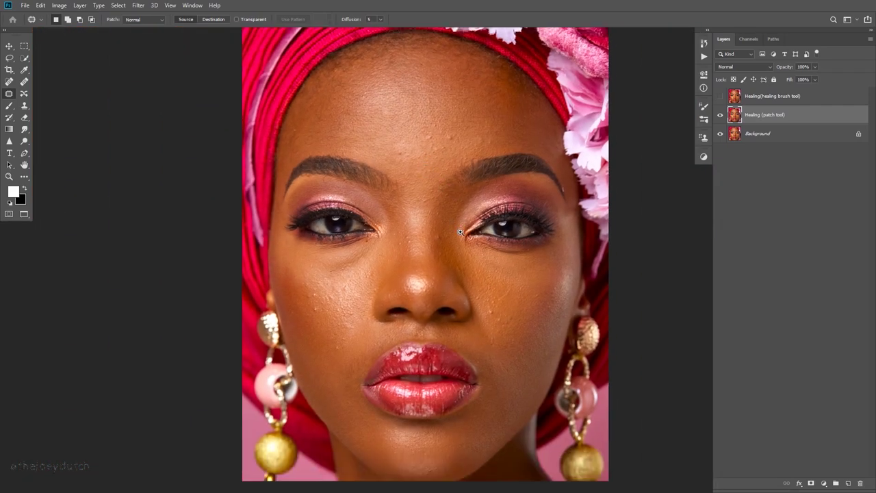
{"action": "scroll", "coordinate": [461, 233], "scroll_direction": "down", "scroll_amount": 3}
{"action": "scroll", "coordinate": [451, 232], "scroll_direction": "up", "scroll_amount": 2}
{"action": "left_click_drag", "start_coordinate": [475, 239], "coordinate": [453, 211]}
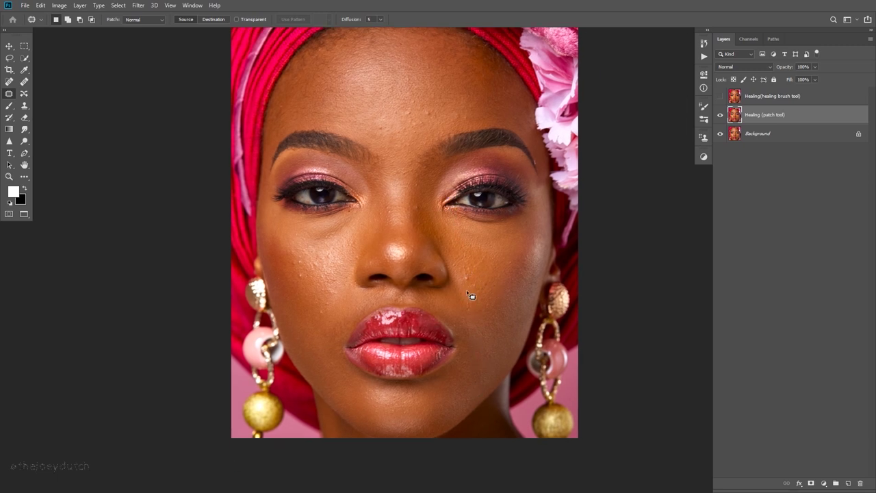
{"action": "scroll", "coordinate": [472, 286], "scroll_direction": "up", "scroll_amount": 5}
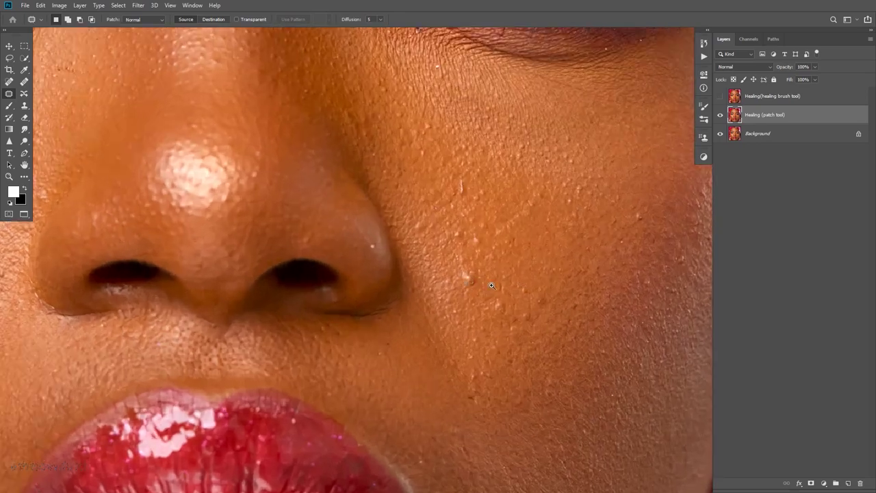
{"action": "left_click_drag", "start_coordinate": [492, 285], "coordinate": [401, 460]}
{"action": "left_click_drag", "start_coordinate": [448, 430], "coordinate": [390, 449]}
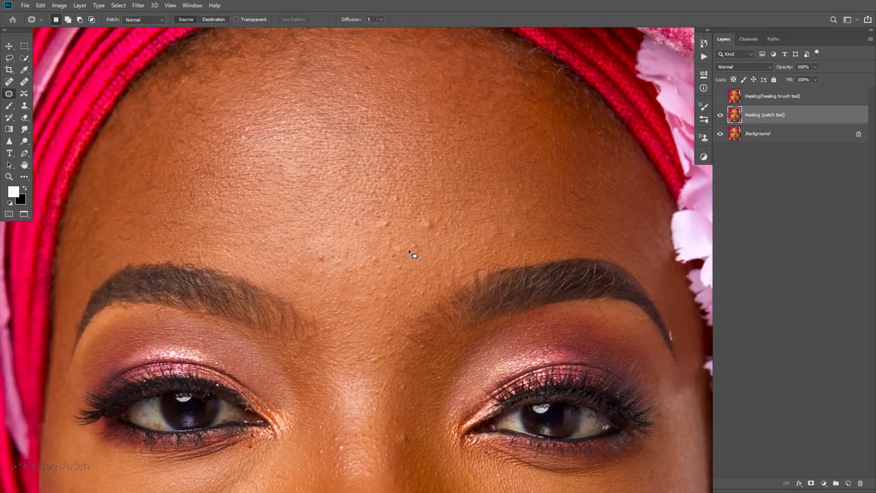
Patch the small white mark beside the outer tail of the eyebrow nearest the flowers with clean neighbouring skin
{"action": "left_click_drag", "start_coordinate": [434, 266], "coordinate": [493, 137]}
{"action": "left_click_drag", "start_coordinate": [341, 345], "coordinate": [424, 222]}
{"action": "left_click_drag", "start_coordinate": [461, 362], "coordinate": [439, 322]}
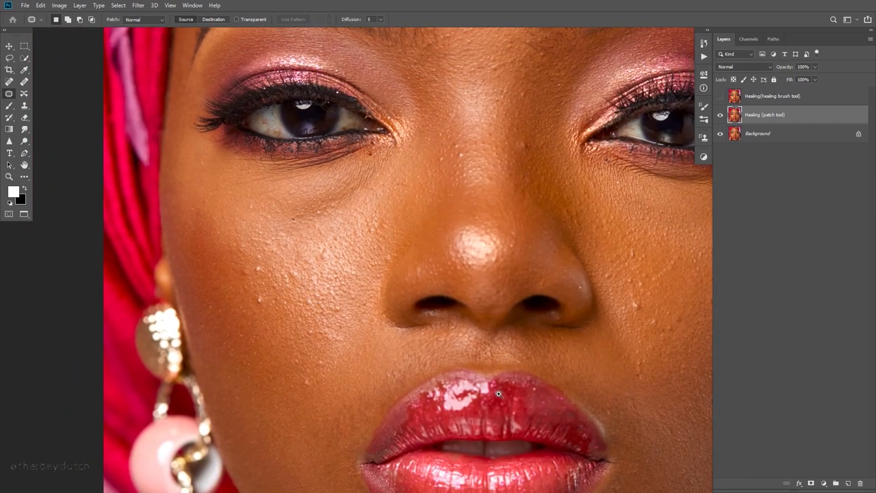
{"action": "left_click_drag", "start_coordinate": [499, 395], "coordinate": [464, 395]}
{"action": "left_click_drag", "start_coordinate": [634, 278], "coordinate": [556, 269]}
{"action": "mouse_move", "coordinate": [515, 239]}
{"action": "left_mouse_down"}
{"action": "mouse_move", "coordinate": [612, 251]}
{"action": "mouse_move", "coordinate": [513, 264]}
{"action": "mouse_move", "coordinate": [440, 244]}
{"action": "mouse_move", "coordinate": [449, 220]}
{"action": "mouse_move", "coordinate": [439, 247]}
{"action": "mouse_move", "coordinate": [458, 277]}
{"action": "mouse_move", "coordinate": [479, 282]}
{"action": "mouse_move", "coordinate": [485, 241]}
{"action": "mouse_move", "coordinate": [465, 241]}
{"action": "mouse_move", "coordinate": [442, 193]}
{"action": "left_mouse_up"}
{"action": "key", "text": "ctrl+d"}
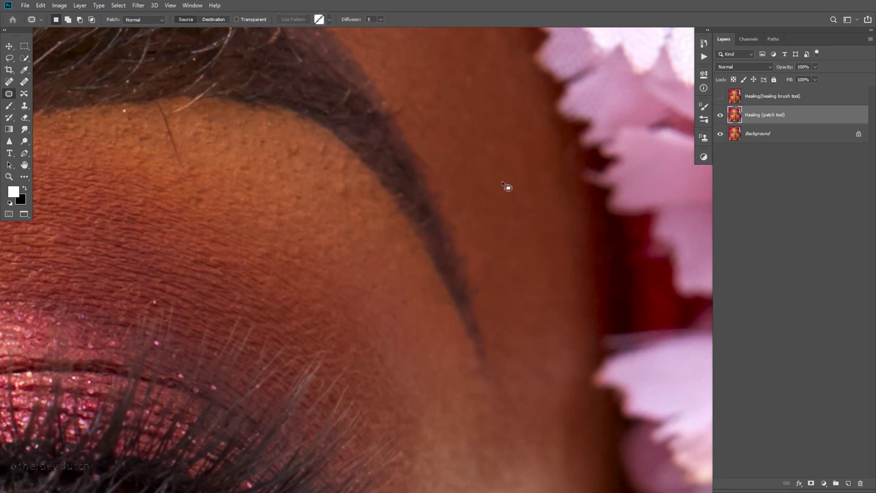
Patch the remaining uneven skin around the outer tail of the same eyebrow
{"action": "mouse_move", "coordinate": [524, 338]}
{"action": "left_mouse_down"}
{"action": "mouse_move", "coordinate": [458, 335]}
{"action": "mouse_move", "coordinate": [530, 336]}
{"action": "left_mouse_up"}
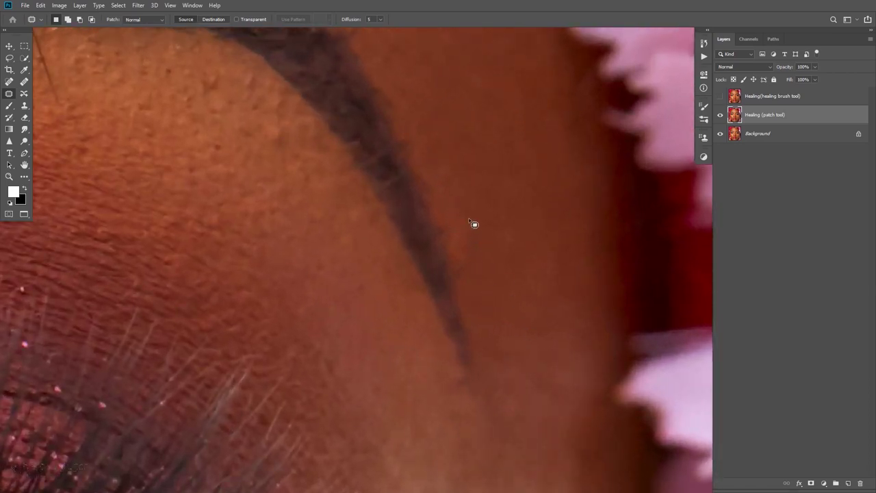
{"action": "mouse_move", "coordinate": [466, 219]}
{"action": "left_mouse_down"}
{"action": "mouse_move", "coordinate": [447, 278]}
{"action": "mouse_move", "coordinate": [482, 283]}
{"action": "mouse_move", "coordinate": [498, 233]}
{"action": "left_mouse_up"}
{"action": "key", "text": "ctrl+d"}
{"action": "left_click_drag", "start_coordinate": [426, 259], "coordinate": [499, 275]}
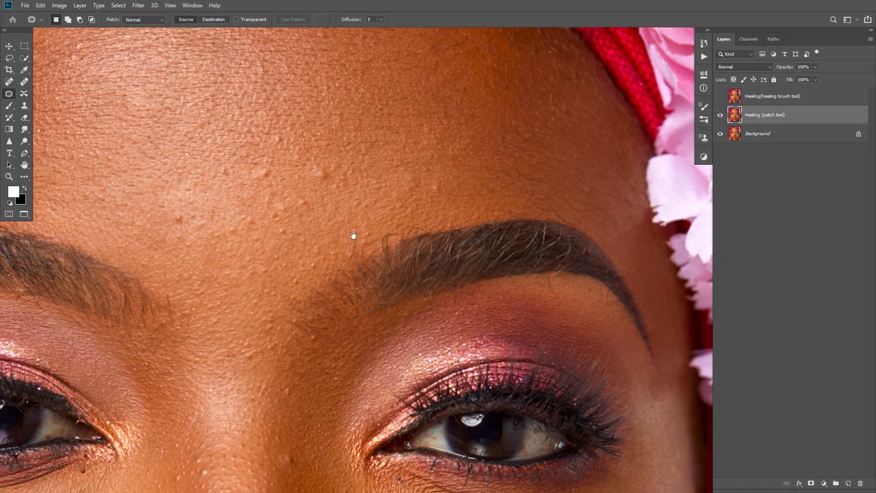
Patch the raised bumps on the forehead above the inner end of the flower-side eyebrow
{"action": "mouse_move", "coordinate": [310, 183]}
{"action": "left_mouse_down"}
{"action": "mouse_move", "coordinate": [339, 184]}
{"action": "mouse_move", "coordinate": [354, 181]}
{"action": "mouse_move", "coordinate": [360, 160]}
{"action": "mouse_move", "coordinate": [319, 134]}
{"action": "mouse_move", "coordinate": [311, 184]}
{"action": "mouse_move", "coordinate": [388, 159]}
{"action": "mouse_move", "coordinate": [337, 149]}
{"action": "mouse_move", "coordinate": [321, 164]}
{"action": "mouse_move", "coordinate": [331, 185]}
{"action": "mouse_move", "coordinate": [355, 180]}
{"action": "mouse_move", "coordinate": [359, 152]}
{"action": "mouse_move", "coordinate": [379, 137]}
{"action": "left_mouse_up"}
{"action": "scroll", "coordinate": [345, 181], "scroll_direction": "down", "scroll_amount": 2}
{"action": "left_click", "coordinate": [417, 159]}
{"action": "left_click", "coordinate": [413, 171]}
{"action": "mouse_move", "coordinate": [376, 190]}
{"action": "left_mouse_down"}
{"action": "mouse_move", "coordinate": [347, 195]}
{"action": "mouse_move", "coordinate": [362, 193]}
{"action": "left_mouse_up"}
{"action": "mouse_move", "coordinate": [302, 164]}
{"action": "left_mouse_down"}
{"action": "mouse_move", "coordinate": [290, 180]}
{"action": "mouse_move", "coordinate": [303, 180]}
{"action": "mouse_move", "coordinate": [300, 172]}
{"action": "mouse_move", "coordinate": [312, 179]}
{"action": "left_mouse_up"}
{"action": "left_click", "coordinate": [325, 178]}
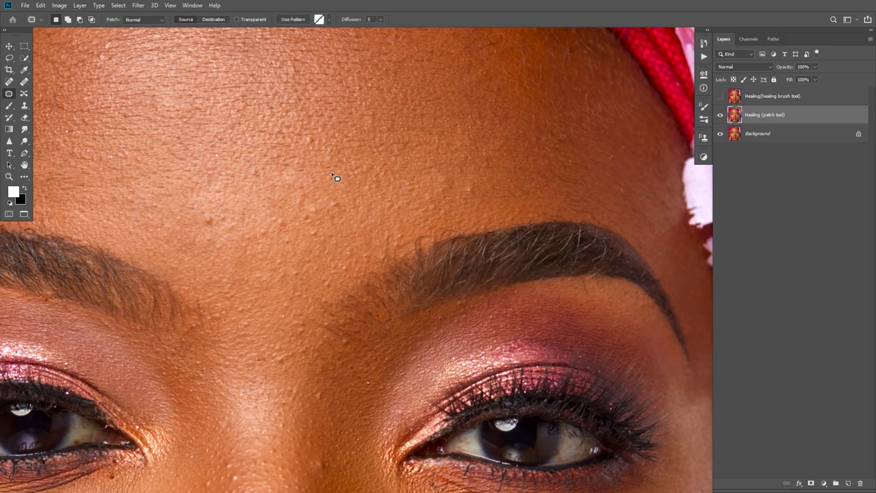
Patch the remaining bumps across the centre of the forehead, replacing them with smoother skin, and clear the selection
{"action": "left_click_drag", "start_coordinate": [317, 139], "coordinate": [285, 146]}
{"action": "left_click", "coordinate": [284, 146]}
{"action": "left_click_drag", "start_coordinate": [280, 184], "coordinate": [370, 132]}
{"action": "mouse_move", "coordinate": [302, 161]}
{"action": "left_mouse_down"}
{"action": "mouse_move", "coordinate": [293, 168]}
{"action": "mouse_move", "coordinate": [302, 167]}
{"action": "left_mouse_up"}
{"action": "left_click_drag", "start_coordinate": [302, 169], "coordinate": [301, 190]}
{"action": "left_click", "coordinate": [301, 190]}
{"action": "left_click_drag", "start_coordinate": [434, 150], "coordinate": [425, 154]}
{"action": "left_click", "coordinate": [428, 148]}
{"action": "key", "text": "ctrl+d"}
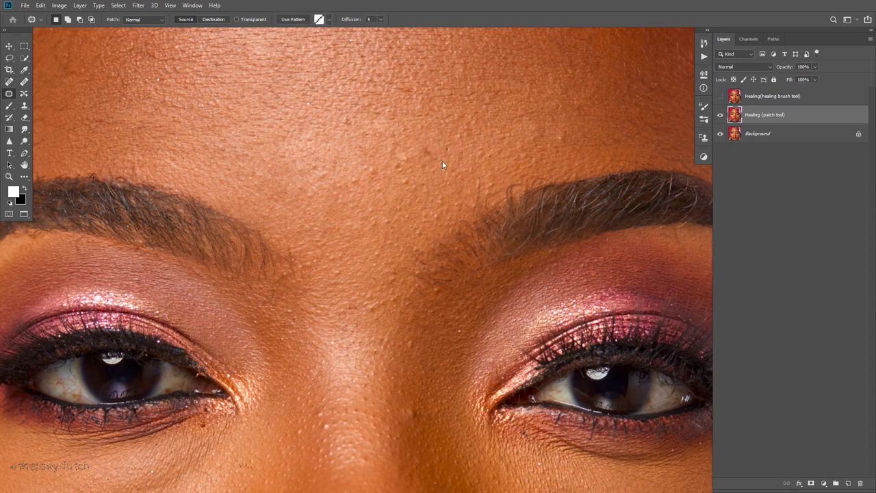
Patch the bumps and dark spots on the highlighted cheek between the eye and the earring
{"action": "scroll", "coordinate": [438, 150], "scroll_direction": "down", "scroll_amount": 5}
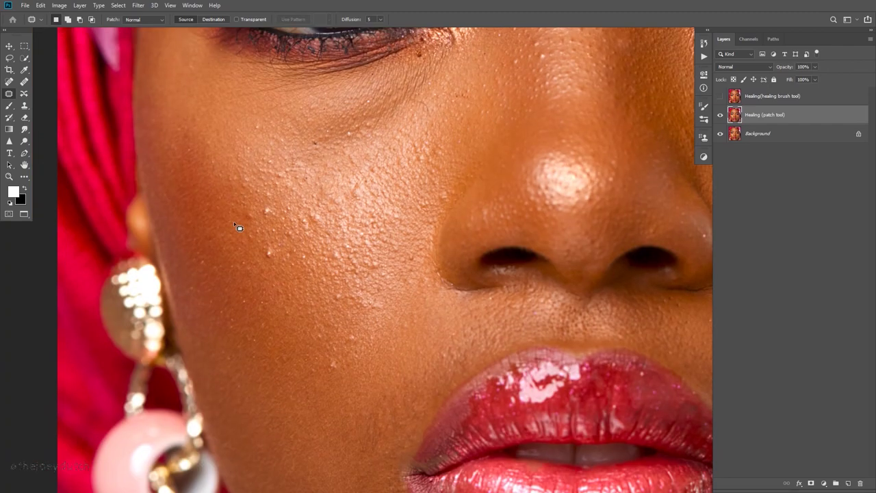
{"action": "mouse_move", "coordinate": [239, 227]}
{"action": "left_mouse_down"}
{"action": "mouse_move", "coordinate": [276, 223]}
{"action": "mouse_move", "coordinate": [242, 236]}
{"action": "mouse_move", "coordinate": [279, 134]}
{"action": "left_mouse_up"}
{"action": "key", "text": "ctrl+d"}
{"action": "mouse_move", "coordinate": [298, 146]}
{"action": "left_mouse_down"}
{"action": "mouse_move", "coordinate": [298, 164]}
{"action": "mouse_move", "coordinate": [298, 146]}
{"action": "left_mouse_up"}
{"action": "key", "text": "ctrl+d"}
{"action": "mouse_move", "coordinate": [420, 173]}
{"action": "left_mouse_down"}
{"action": "mouse_move", "coordinate": [409, 122]}
{"action": "mouse_move", "coordinate": [395, 126]}
{"action": "left_mouse_up"}
{"action": "key", "text": "ctrl+d"}
{"action": "scroll", "coordinate": [395, 137], "scroll_direction": "down", "scroll_amount": 5}
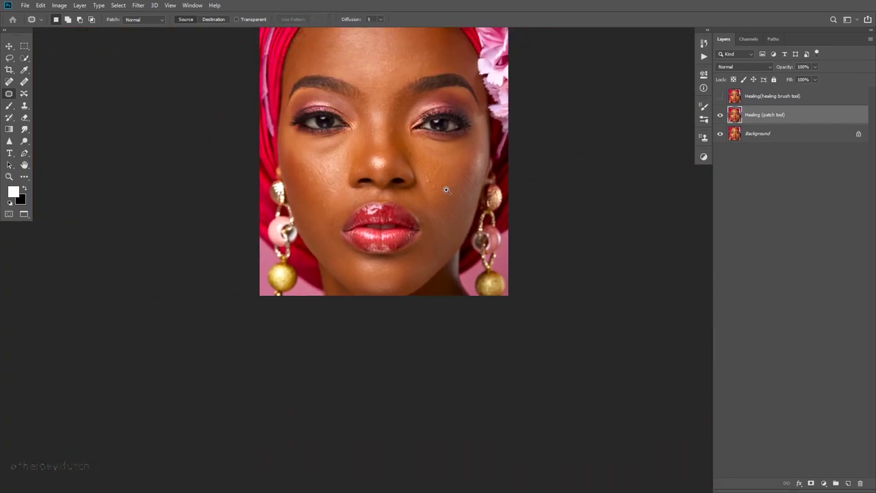
Patch the bumps on the opposite cheek, on the flower side of the nose
{"action": "scroll", "coordinate": [438, 184], "scroll_direction": "up", "scroll_amount": 6}
{"action": "scroll", "coordinate": [443, 185], "scroll_direction": "up", "scroll_amount": 2}
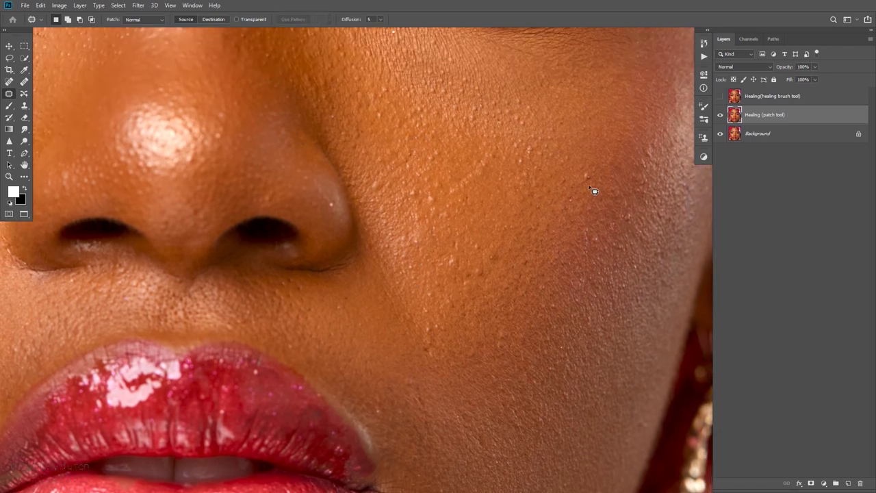
{"action": "left_click_drag", "start_coordinate": [528, 228], "coordinate": [591, 64]}
{"action": "left_click_drag", "start_coordinate": [487, 169], "coordinate": [436, 169]}
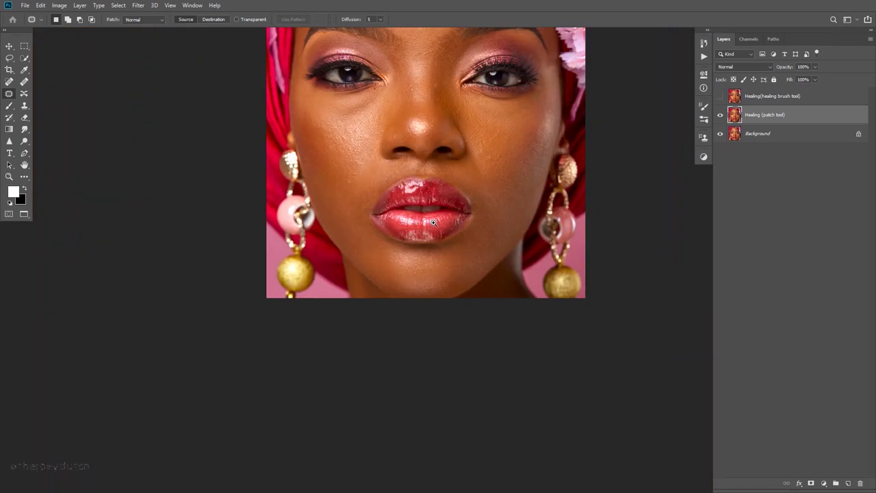
Patch the spots on the upper nose bridge between the two eyes
{"action": "left_click_drag", "start_coordinate": [404, 80], "coordinate": [375, 133]}
{"action": "left_click_drag", "start_coordinate": [375, 134], "coordinate": [329, 330]}
{"action": "scroll", "coordinate": [435, 185], "scroll_direction": "up", "scroll_amount": 1}
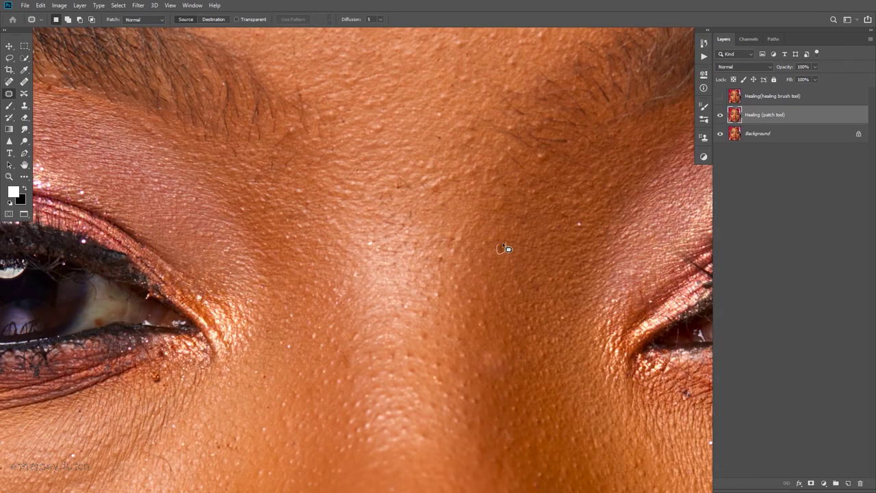
{"action": "scroll", "coordinate": [378, 240], "scroll_direction": "up", "scroll_amount": 1}
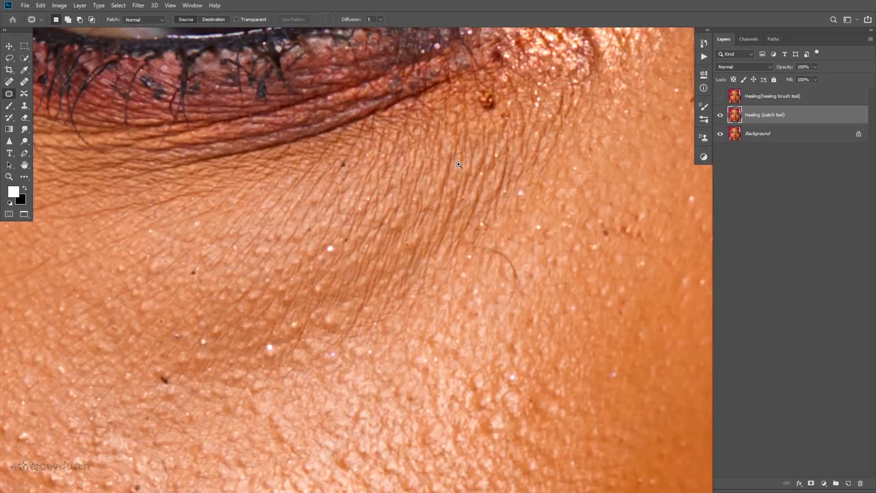
Patch the dark brown spot just below the inner corner of the eye on the side away from the flowers
{"action": "left_click_drag", "start_coordinate": [518, 85], "coordinate": [504, 107]}
{"action": "left_click_drag", "start_coordinate": [504, 107], "coordinate": [515, 87]}
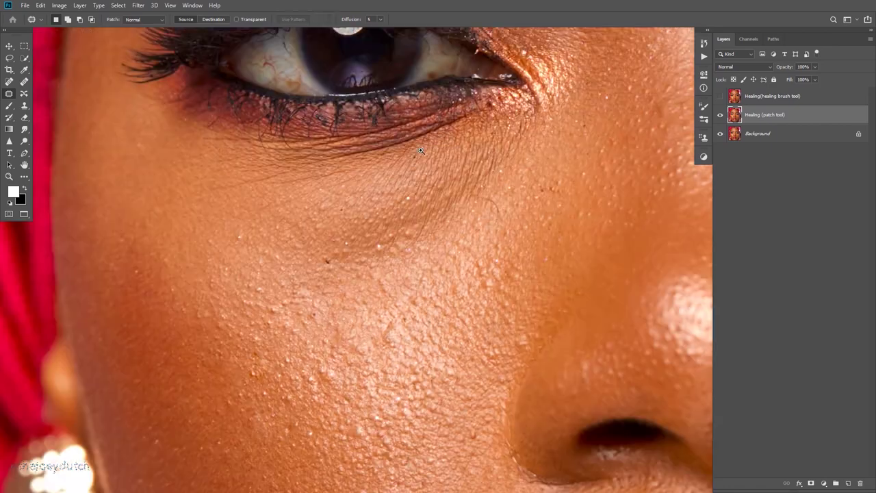
{"action": "left_click", "coordinate": [405, 120], "text": "ctrl"}
Patch the coarse bumps on the textured highlight of the cheek below that eye
{"action": "scroll", "coordinate": [405, 120], "scroll_direction": "up", "scroll_amount": 2}
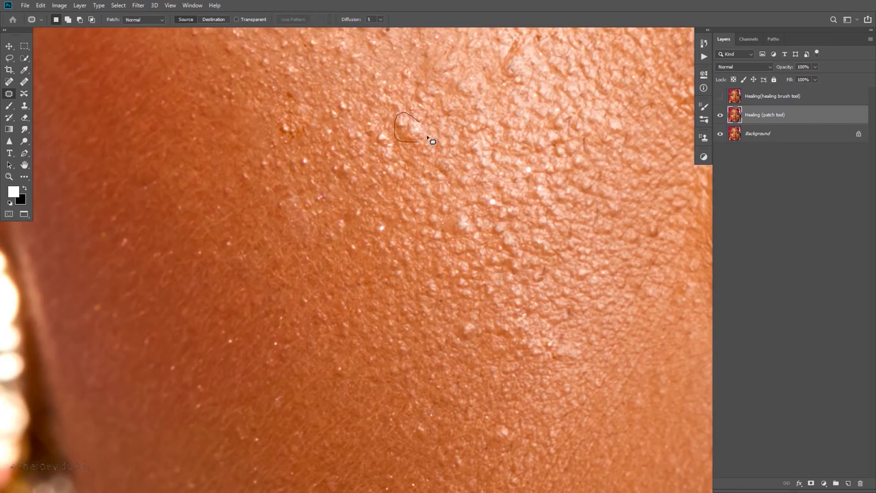
{"action": "scroll", "coordinate": [419, 149], "scroll_direction": "up", "scroll_amount": 2}
{"action": "left_click_drag", "start_coordinate": [451, 138], "coordinate": [474, 159]}
{"action": "scroll", "coordinate": [276, 194], "scroll_direction": "down", "scroll_amount": 2}
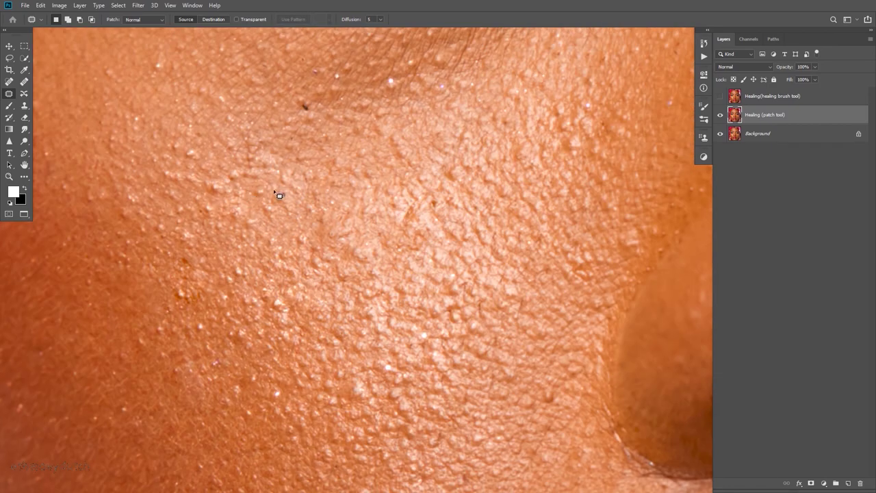
{"action": "scroll", "coordinate": [303, 219], "scroll_direction": "down", "scroll_amount": 2}
{"action": "scroll", "coordinate": [267, 204], "scroll_direction": "down", "scroll_amount": 3}
Patch the blemishes on the flower-side cheek beside the nostril and compare the result with "Healing (patch tool)" hidden and shown
{"action": "scroll", "coordinate": [544, 243], "scroll_direction": "up", "scroll_amount": 4}
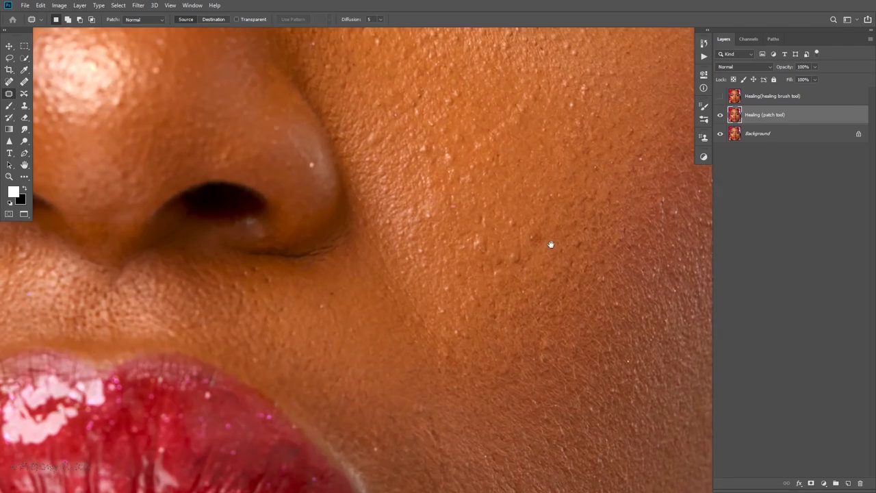
{"action": "mouse_move", "coordinate": [525, 251]}
{"action": "left_mouse_down"}
{"action": "mouse_move", "coordinate": [529, 259]}
{"action": "mouse_move", "coordinate": [426, 272]}
{"action": "left_mouse_up"}
{"action": "key", "text": "ctrl+d"}
{"action": "left_click", "coordinate": [721, 115]}
{"action": "left_click", "coordinate": [721, 116]}
Patch the small blemish on the lower cheek between the earring and the corner of the lips
{"action": "left_click_drag", "start_coordinate": [467, 230], "coordinate": [493, 231]}
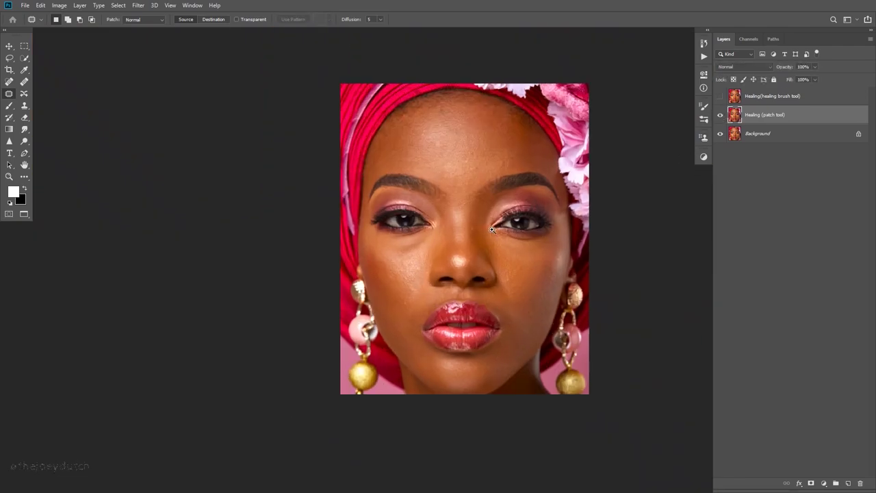
{"action": "scroll", "coordinate": [492, 229], "scroll_direction": "up", "scroll_amount": 5}
{"action": "scroll", "coordinate": [493, 227], "scroll_direction": "down", "scroll_amount": 6}
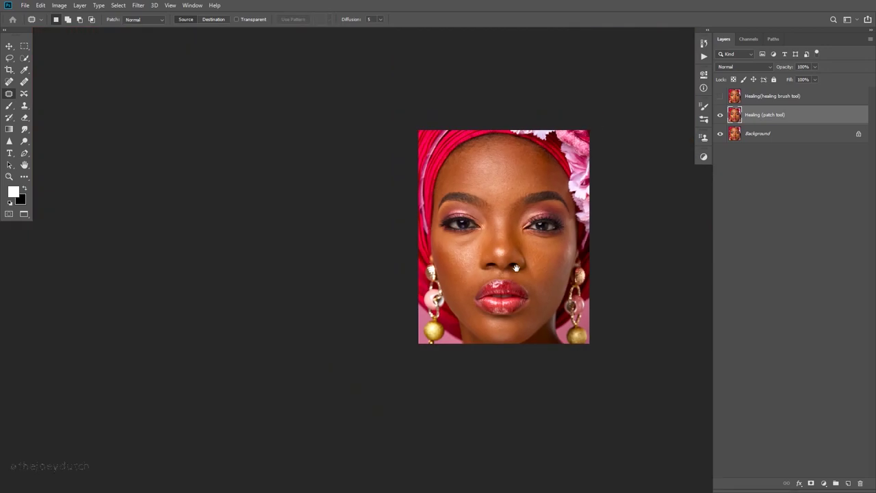
{"action": "scroll", "coordinate": [516, 268], "scroll_direction": "up", "scroll_amount": 6}
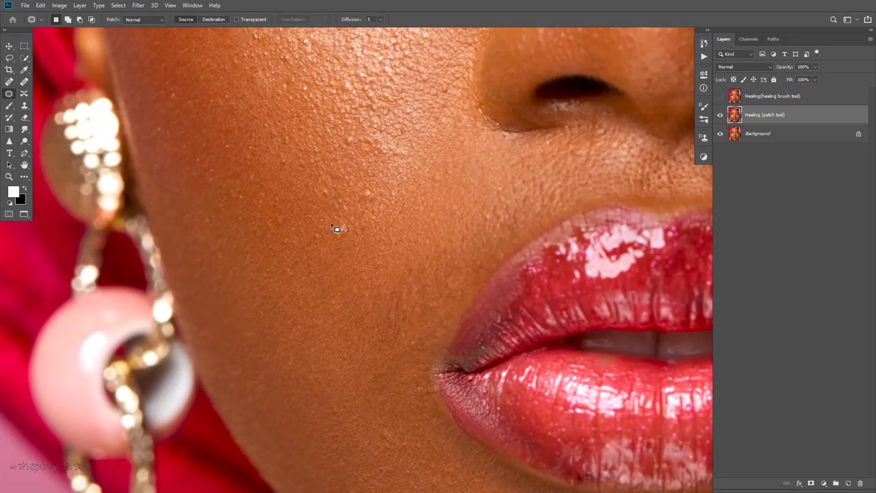
{"action": "mouse_move", "coordinate": [334, 225]}
{"action": "left_mouse_down"}
{"action": "mouse_move", "coordinate": [349, 232]}
{"action": "mouse_move", "coordinate": [361, 197]}
{"action": "left_mouse_up"}
{"action": "scroll", "coordinate": [348, 226], "scroll_direction": "down", "scroll_amount": 3}
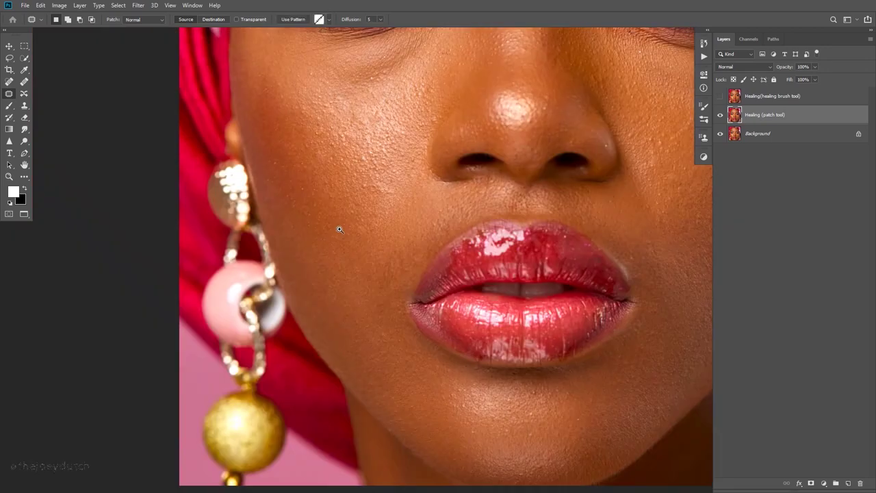
{"action": "scroll", "coordinate": [339, 229], "scroll_direction": "down", "scroll_amount": 4}
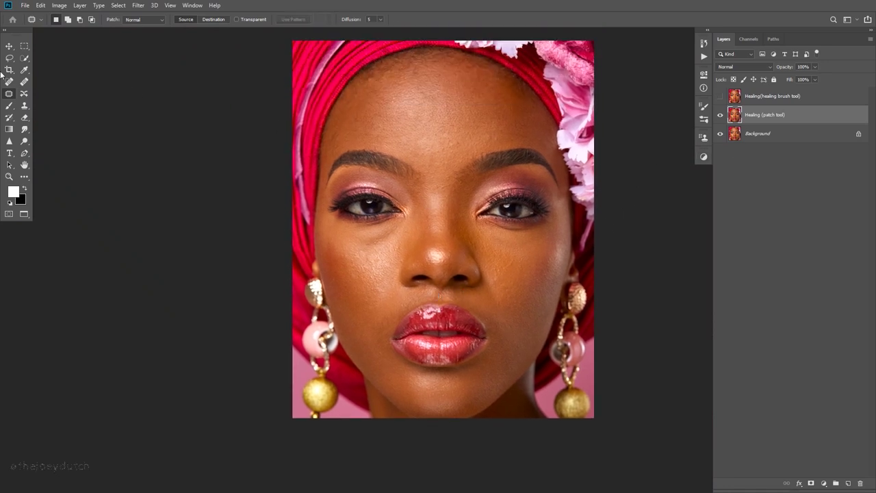
Toggle the "Healing (patch tool)" layer's visibility to compare the retouched skin with the original, ending with the layer shown
{"action": "left_click", "coordinate": [721, 117]}
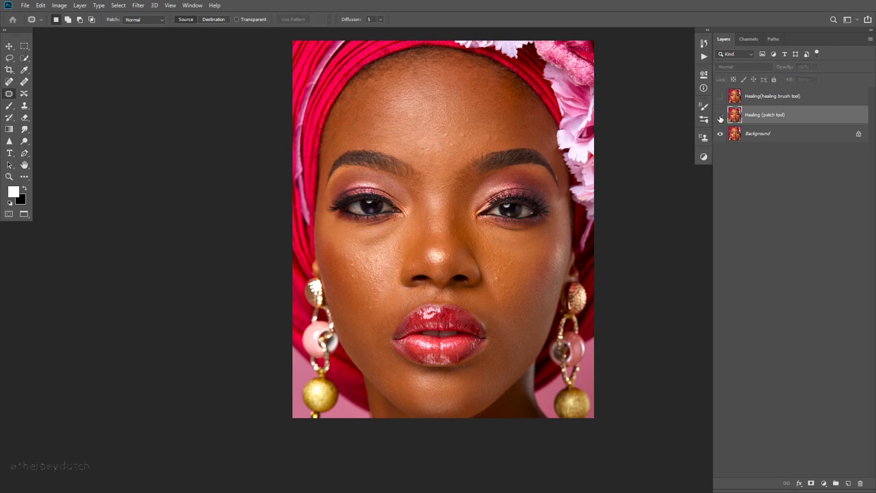
{"action": "left_click", "coordinate": [720, 117]}
{"action": "left_click", "coordinate": [721, 117]}
{"action": "left_click", "coordinate": [721, 117]}
{"action": "left_click", "coordinate": [721, 117]}
{"action": "scroll", "coordinate": [452, 149], "scroll_direction": "up", "scroll_amount": 5}
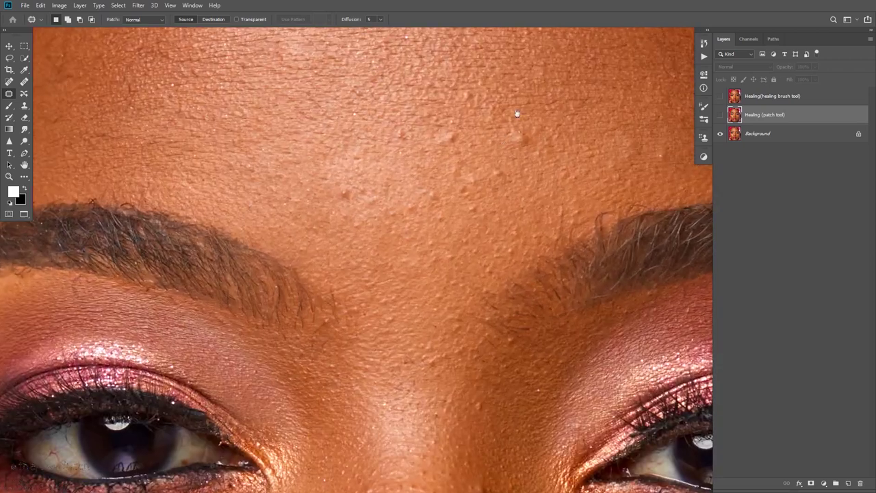
{"action": "scroll", "coordinate": [478, 128], "scroll_direction": "down", "scroll_amount": 5}
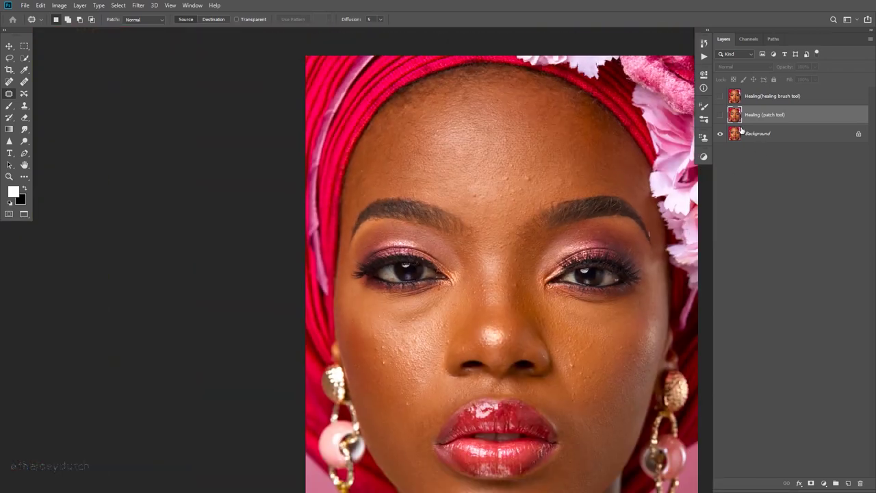
{"action": "left_click", "coordinate": [721, 117]}
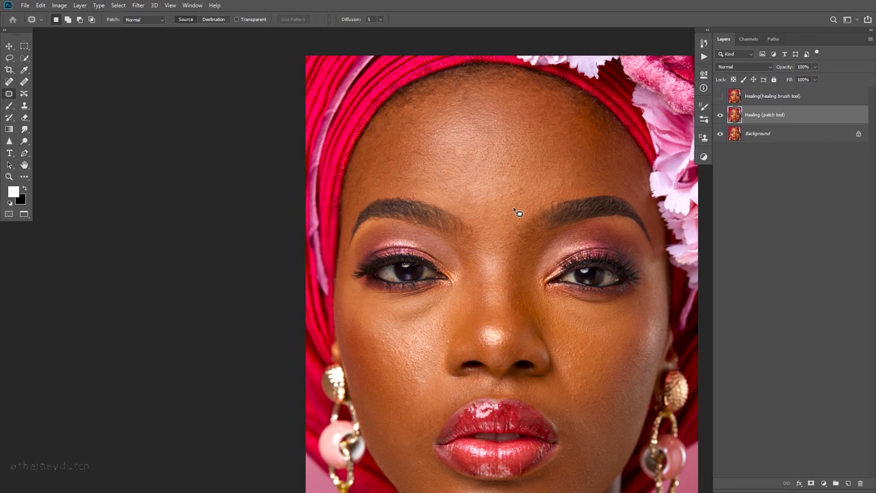
Compare the "Healing(healing brush tool)" result with the "Healing (patch tool)" result by showing each layer in turn
{"action": "left_click_drag", "start_coordinate": [483, 257], "coordinate": [448, 249]}
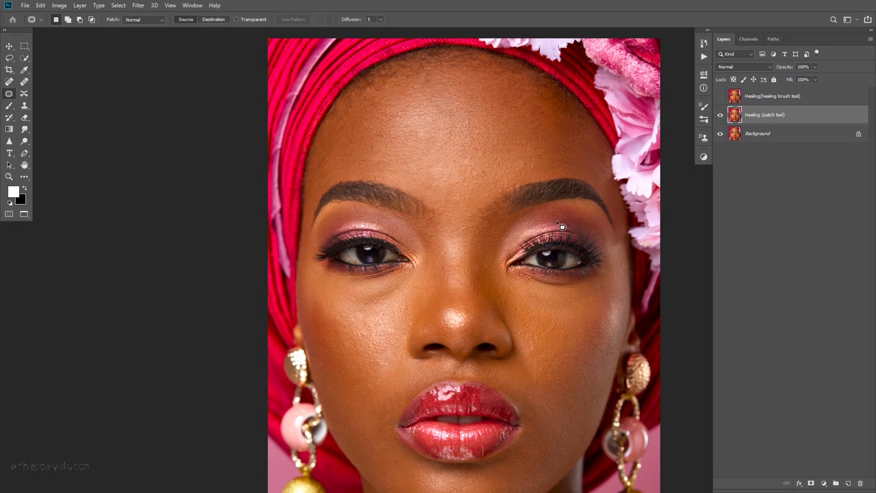
{"action": "left_click", "coordinate": [720, 99]}
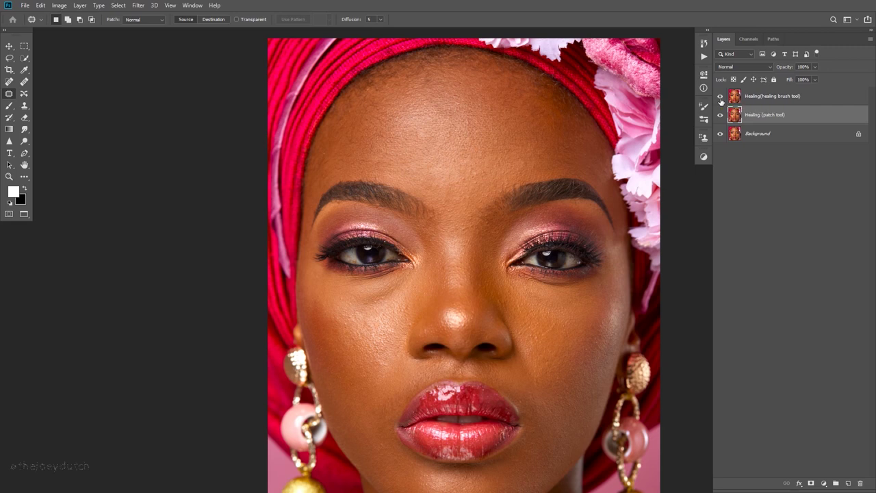
{"action": "left_click", "coordinate": [721, 115]}
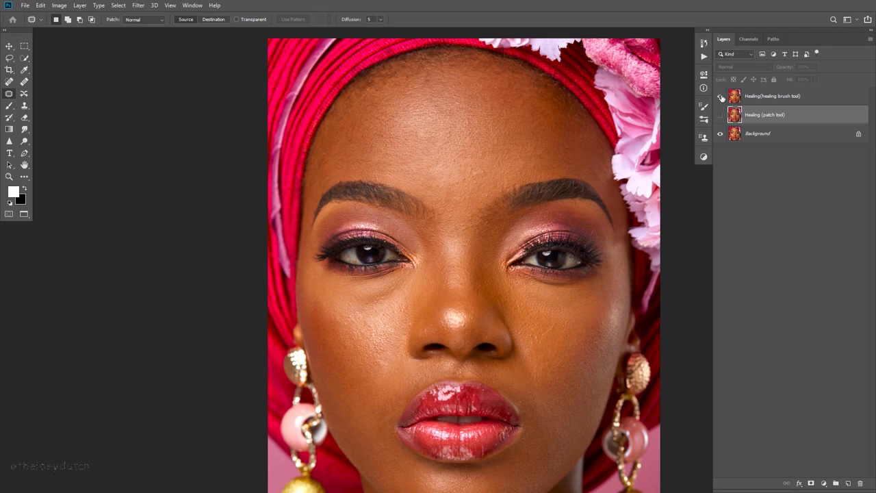
{"action": "left_click", "coordinate": [720, 97]}
{"action": "left_click", "coordinate": [720, 116]}
Compare the patch-tool retouch with the original up close around the eyes, nose and cheeks
{"action": "scroll", "coordinate": [428, 281], "scroll_direction": "up", "scroll_amount": 3}
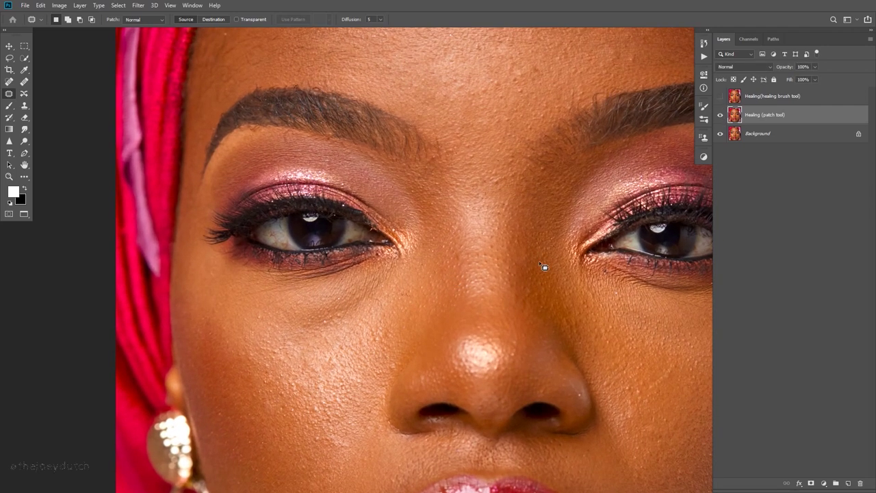
{"action": "left_click_drag", "start_coordinate": [500, 277], "coordinate": [454, 282]}
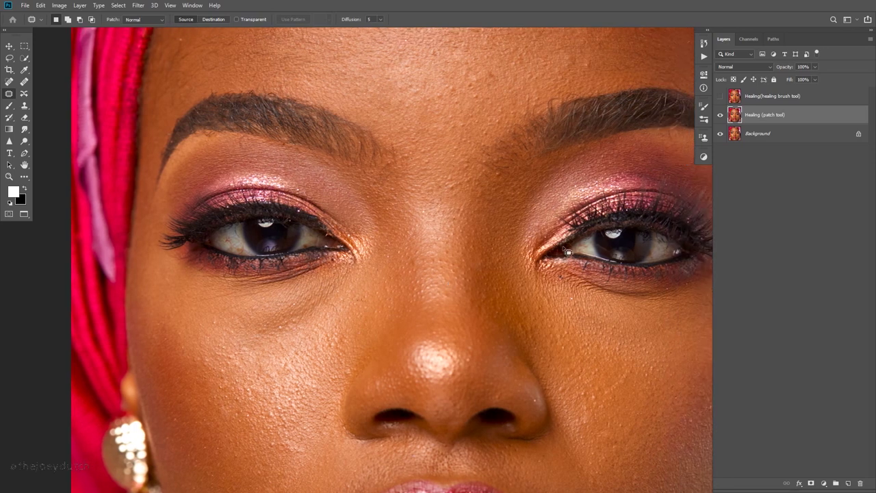
{"action": "left_click", "coordinate": [720, 117]}
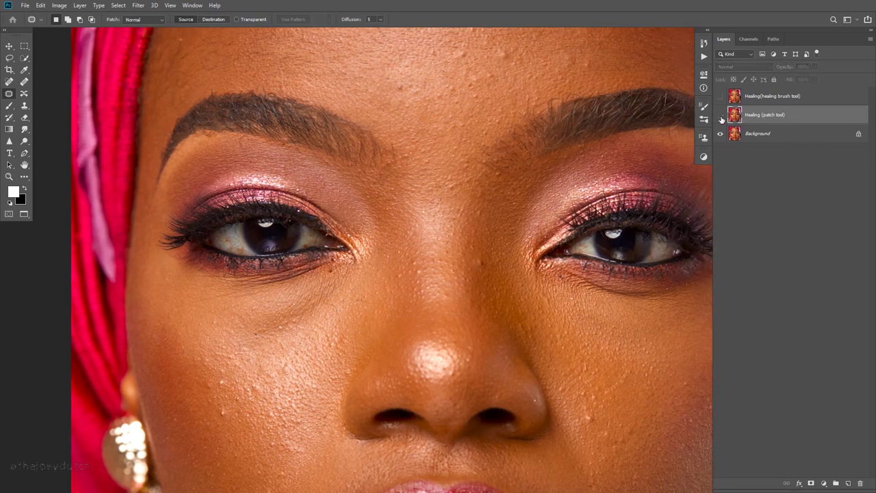
{"action": "left_click", "coordinate": [720, 117]}
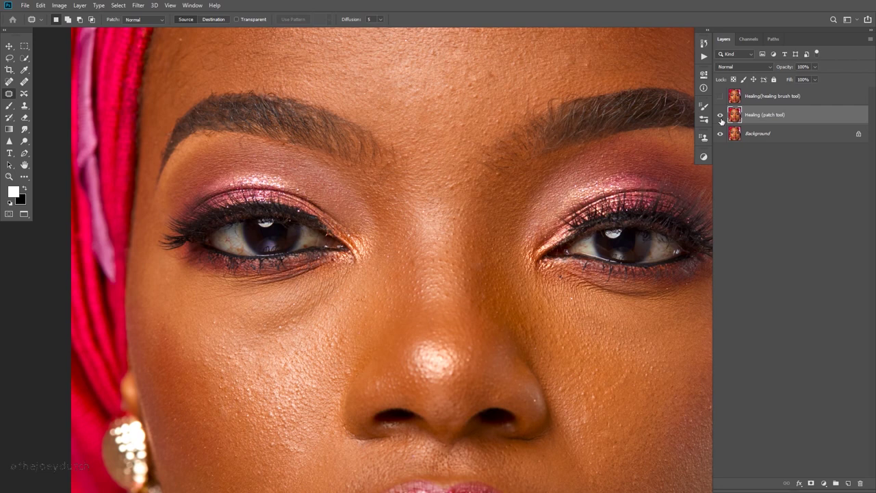
Hide "Healing (patch tool)" and show "Healing(healing brush tool)", checking its retouch against the original Background
{"action": "left_click", "coordinate": [720, 116]}
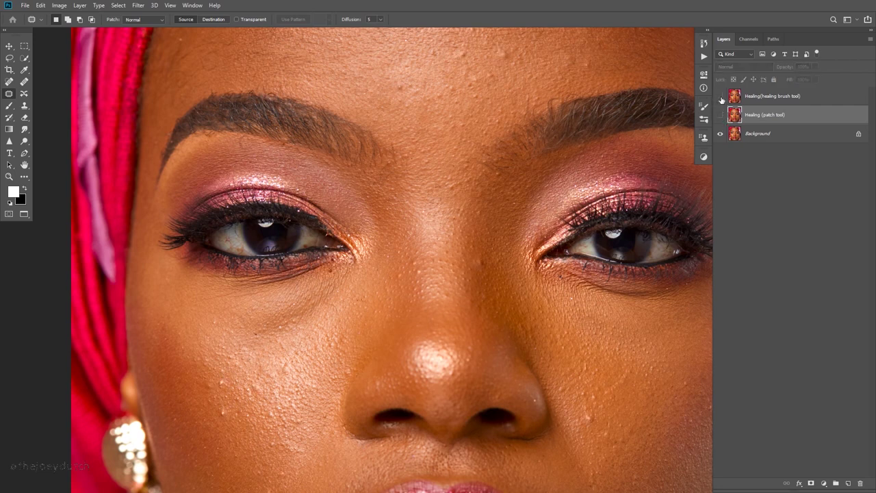
{"action": "left_click", "coordinate": [721, 97]}
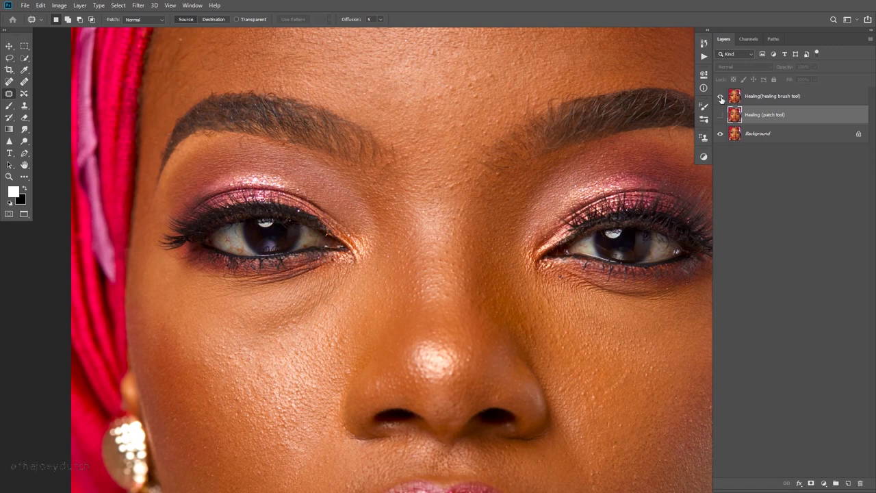
{"action": "left_click", "coordinate": [720, 97]}
{"action": "left_click", "coordinate": [721, 97]}
{"action": "scroll", "coordinate": [509, 251], "scroll_direction": "down", "scroll_amount": 4}
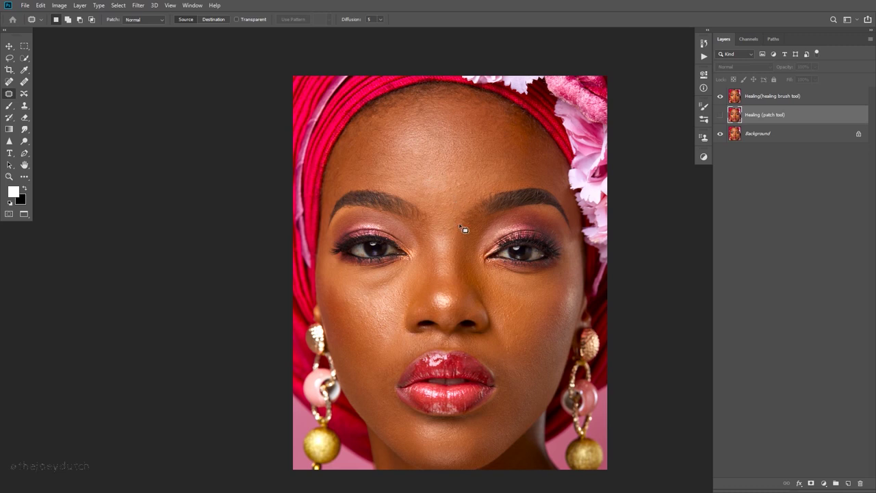
Check the "Healing (patch tool)" result once more, hide both healing layers and select the Background layer
{"action": "left_click", "coordinate": [720, 115]}
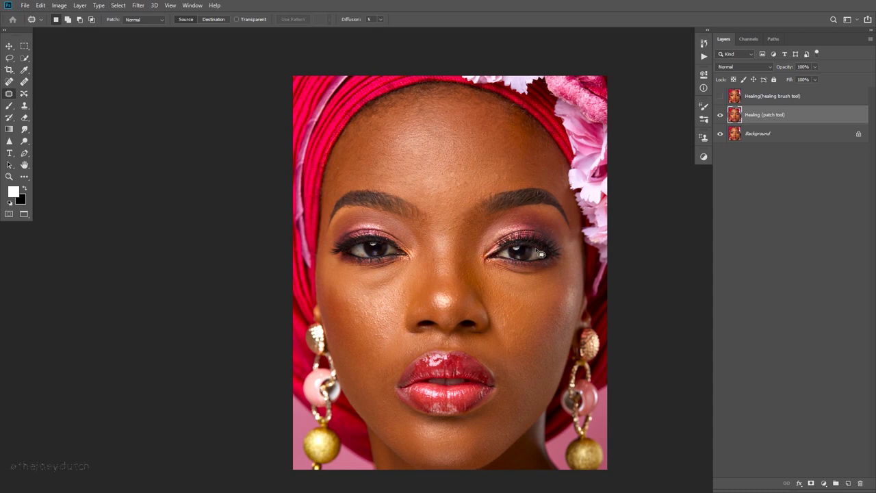
{"action": "left_click", "coordinate": [721, 115]}
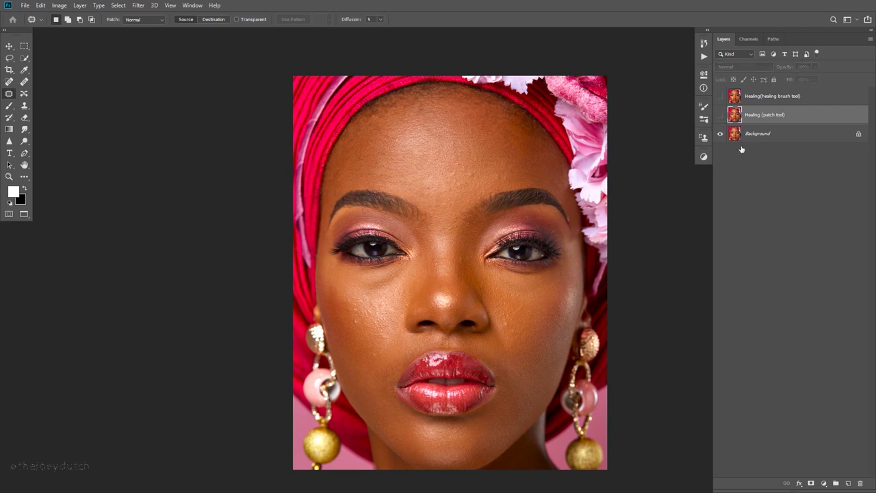
{"action": "left_click", "coordinate": [774, 136]}
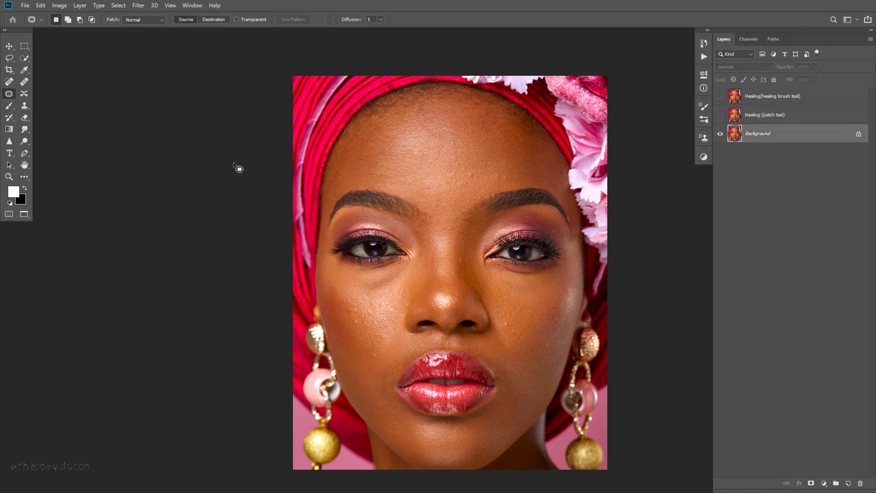
Activate the Clone Stamp tool and run the Simple Frequency Separation action on the Background
{"action": "left_click", "coordinate": [24, 106]}
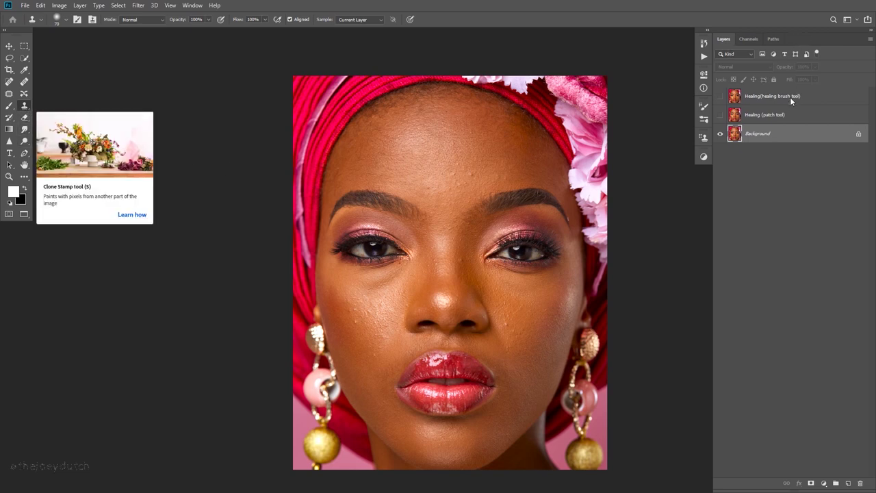
{"action": "left_click", "coordinate": [704, 58]}
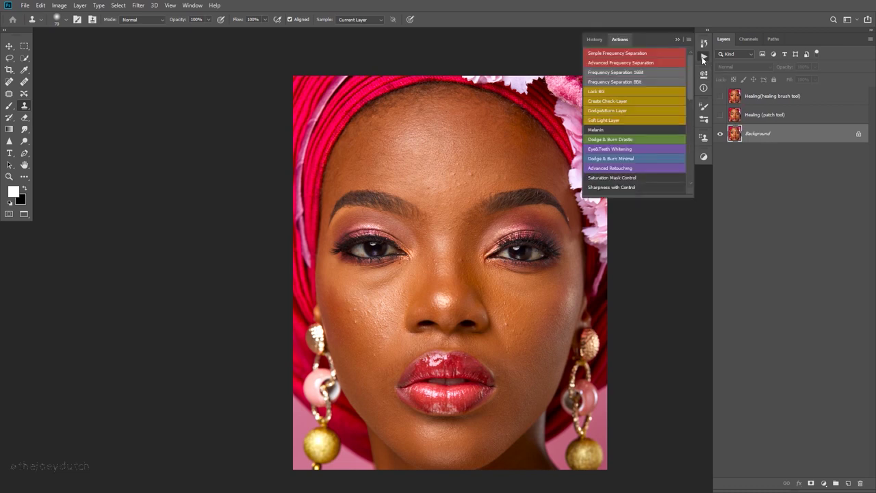
{"action": "left_click", "coordinate": [636, 54]}
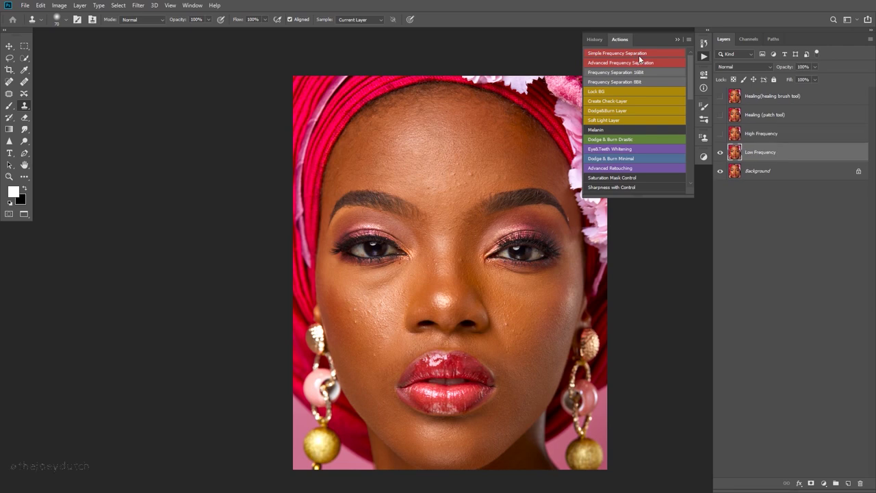
Examine the Gaussian Blur preview of the Low Frequency layer around the forehead, brows and eyes at 17% zoom
{"action": "left_click_drag", "start_coordinate": [421, 254], "coordinate": [393, 252]}
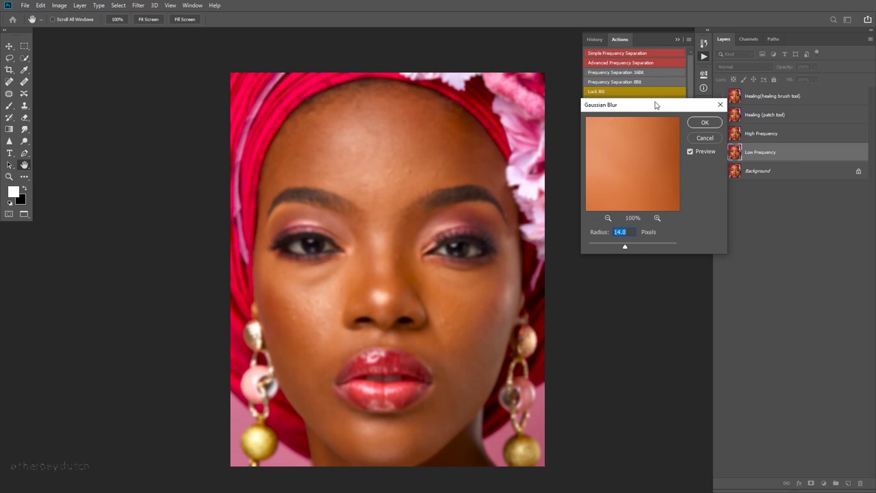
{"action": "left_click", "coordinate": [607, 218]}
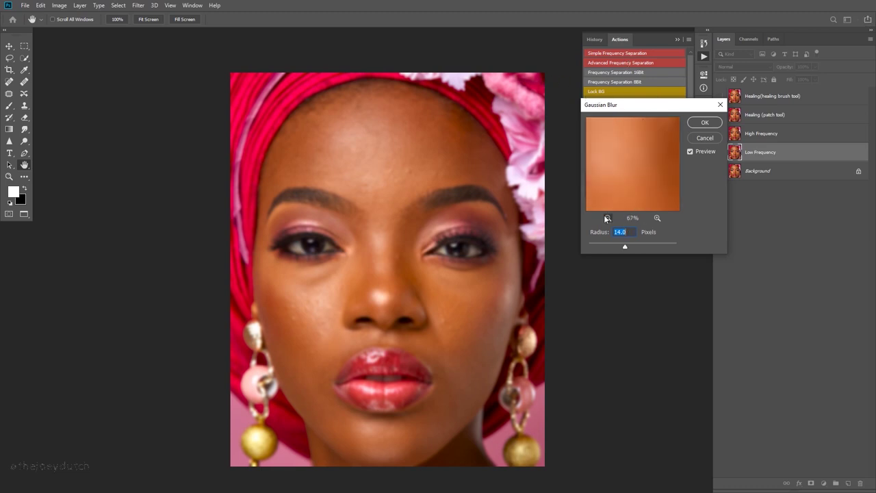
{"action": "left_click", "coordinate": [607, 218]}
{"action": "left_click", "coordinate": [606, 218]}
{"action": "left_click", "coordinate": [608, 218]}
{"action": "left_click", "coordinate": [608, 218]}
{"action": "left_click_drag", "start_coordinate": [629, 165], "coordinate": [626, 209]}
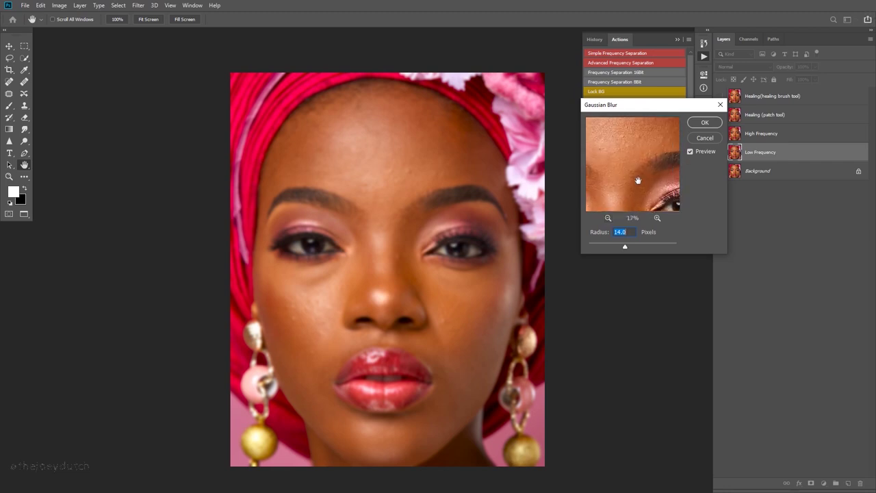
{"action": "left_click", "coordinate": [656, 217]}
{"action": "left_click", "coordinate": [657, 218]}
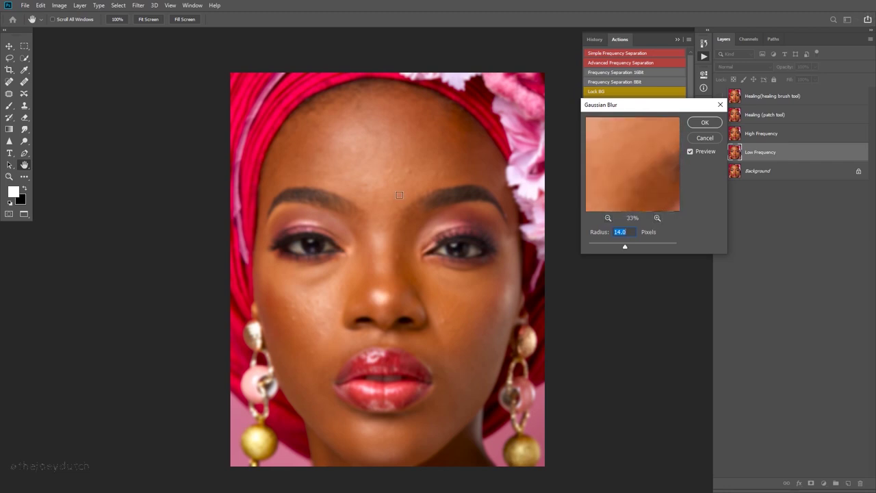
{"action": "left_click", "coordinate": [608, 217]}
{"action": "left_click", "coordinate": [608, 217]}
{"action": "left_click_drag", "start_coordinate": [645, 159], "coordinate": [649, 164]}
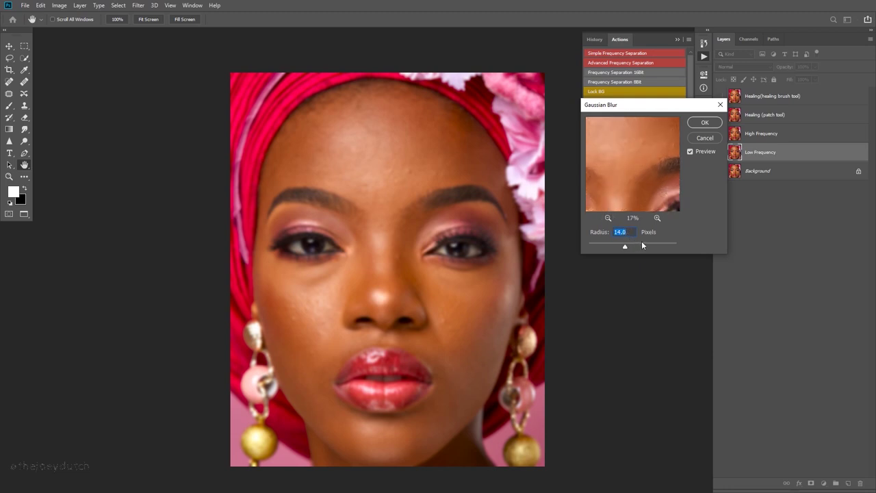
Set the Gaussian Blur radius for the Low Frequency layer to 24 pixels and apply it
{"action": "type", "text": "20"}
{"action": "key", "text": "BackSpace"}
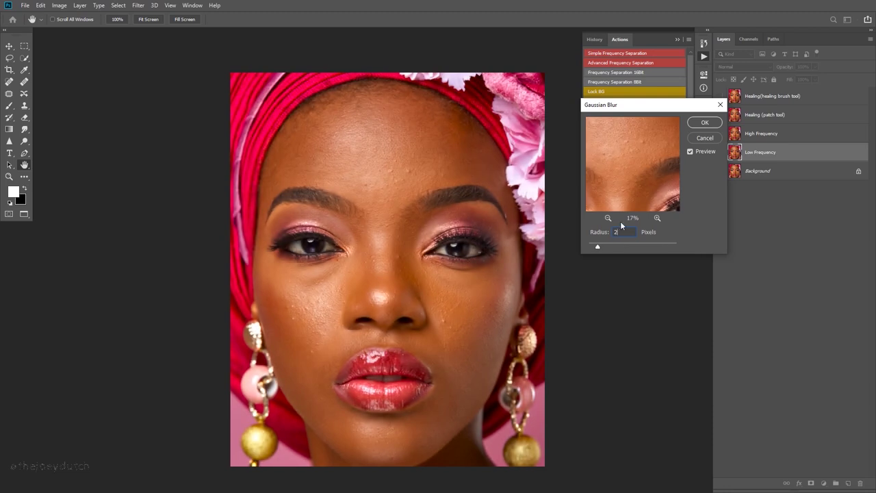
{"action": "type", "text": "4"}
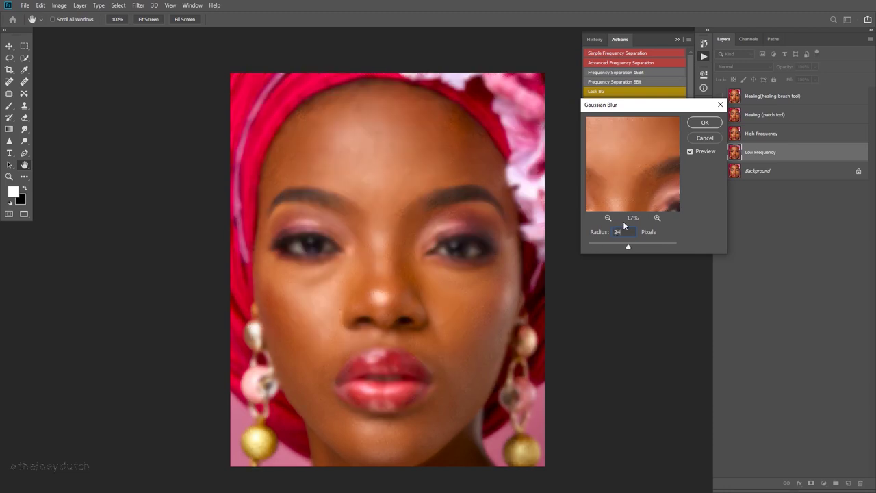
{"action": "left_click_drag", "start_coordinate": [640, 142], "coordinate": [657, 152]}
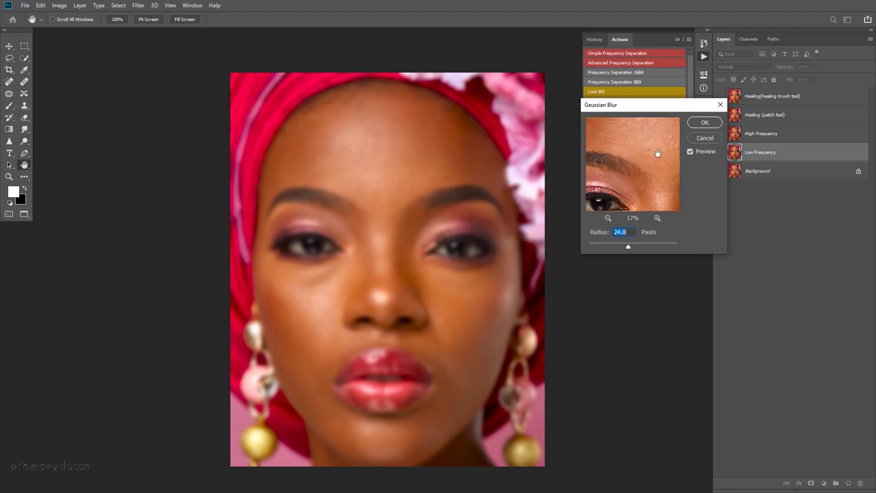
{"action": "left_click", "coordinate": [706, 123]}
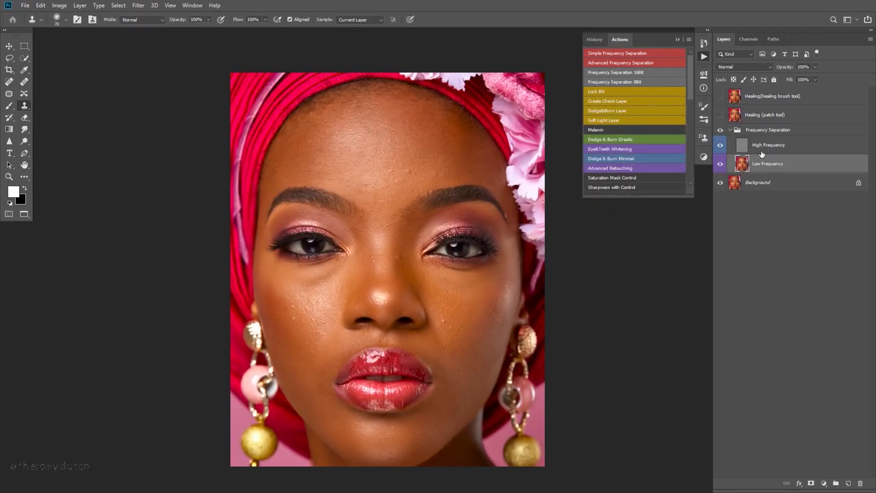
Duplicate the High Frequency layer, set the copy's blend mode to Normal and clip it to the High Frequency layer
{"action": "left_click", "coordinate": [743, 150]}
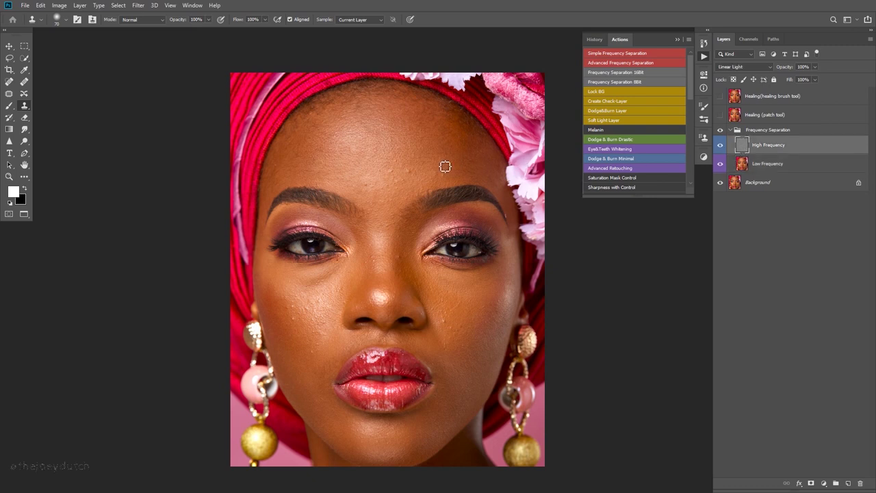
{"action": "left_click_drag", "start_coordinate": [347, 186], "coordinate": [369, 146]}
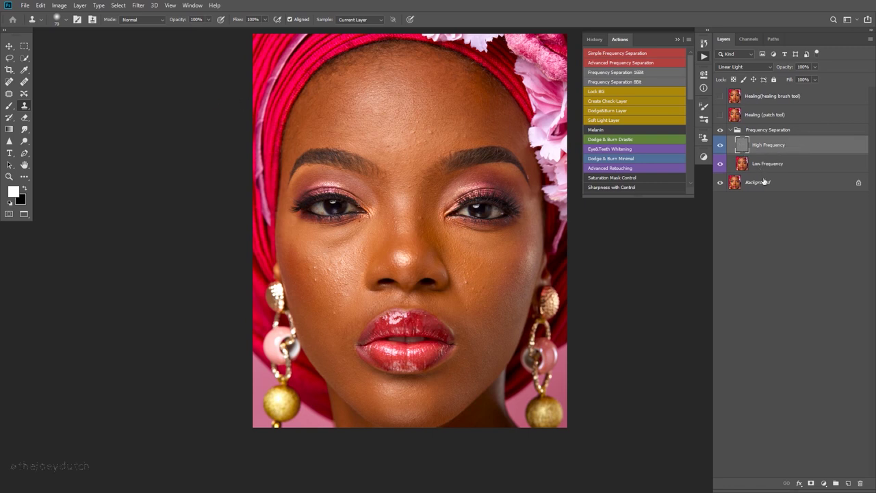
{"action": "key", "text": "ctrl+j"}
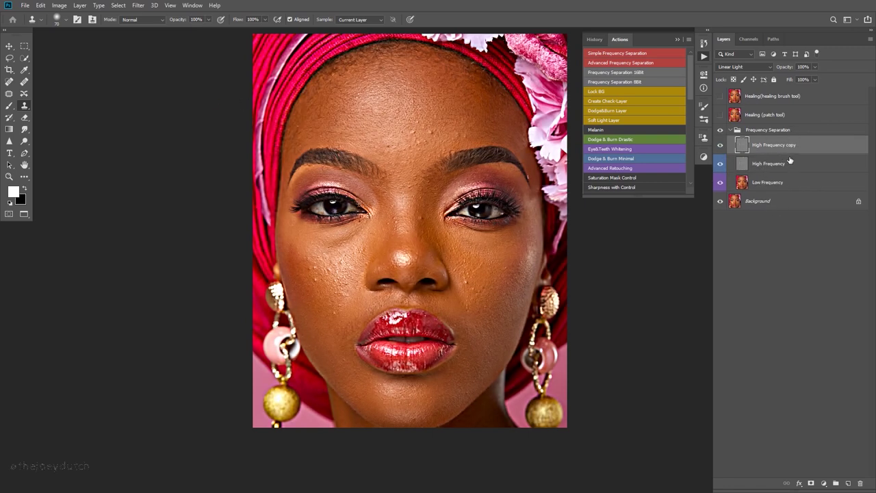
{"action": "left_click", "coordinate": [749, 68]}
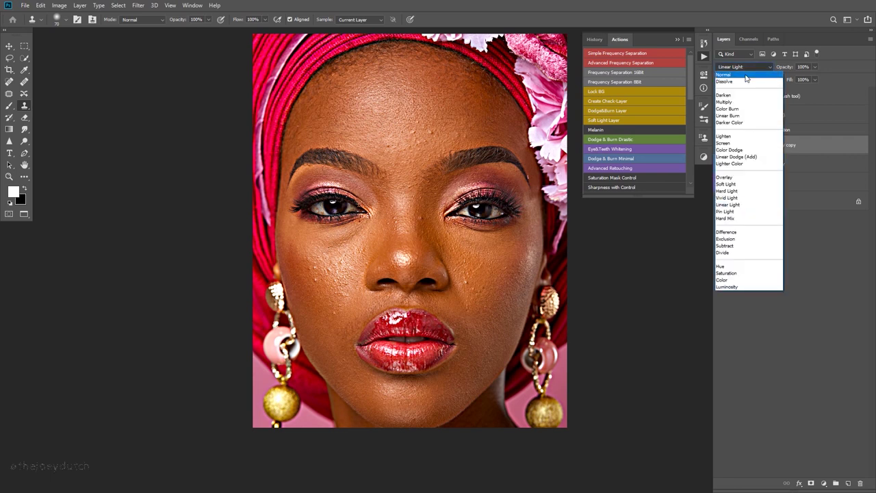
{"action": "left_click", "coordinate": [745, 74]}
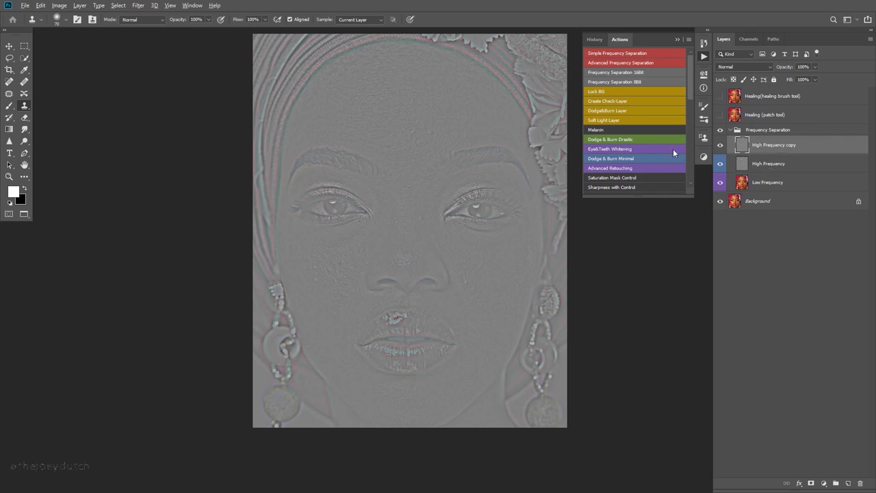
{"action": "left_click", "coordinate": [778, 150], "text": "alt"}
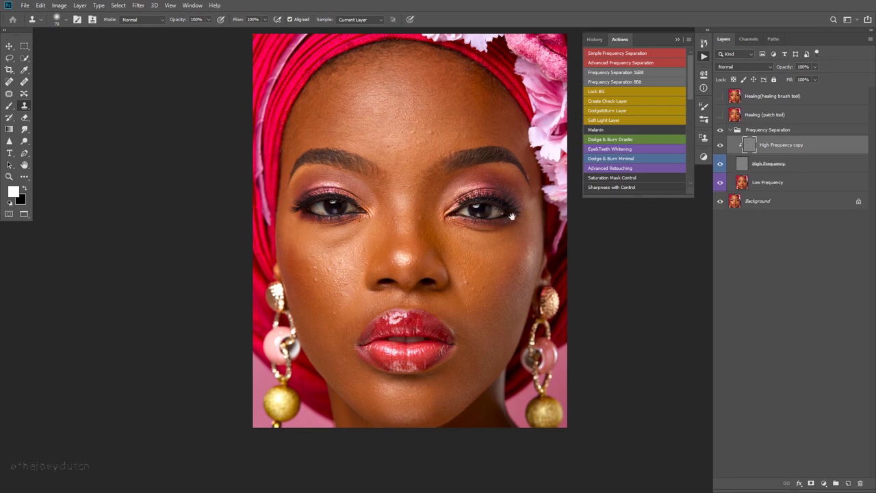
Clone clean skin texture over the bumps on the forehead and nose bridge on the High Frequency copy layer
{"action": "left_click_drag", "start_coordinate": [429, 138], "coordinate": [466, 137]}
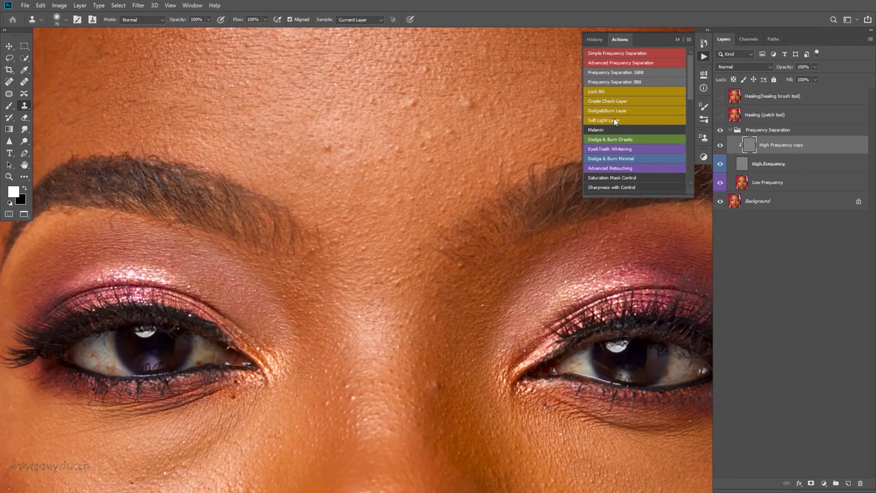
{"action": "left_click", "coordinate": [679, 39]}
{"action": "scroll", "coordinate": [349, 191], "scroll_direction": "down", "scroll_amount": 3, "text": "alt"}
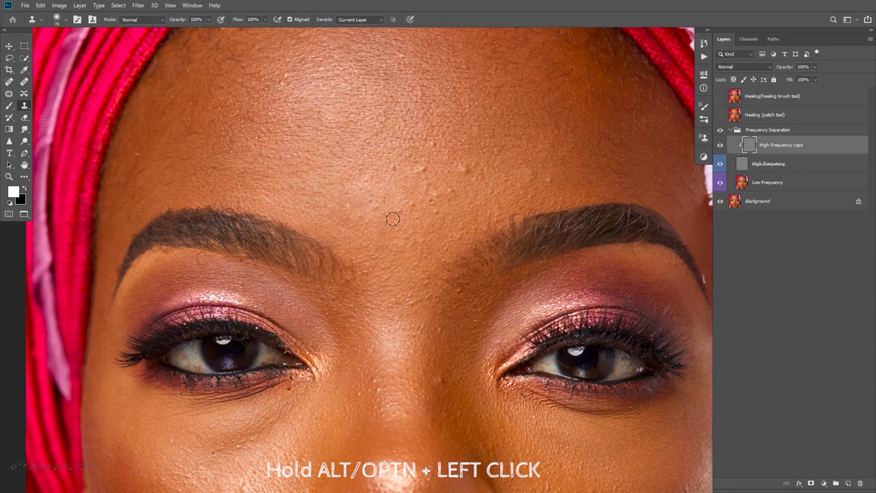
{"action": "left_click_drag", "start_coordinate": [404, 221], "coordinate": [401, 244]}
{"action": "left_click", "coordinate": [458, 206], "text": "alt"}
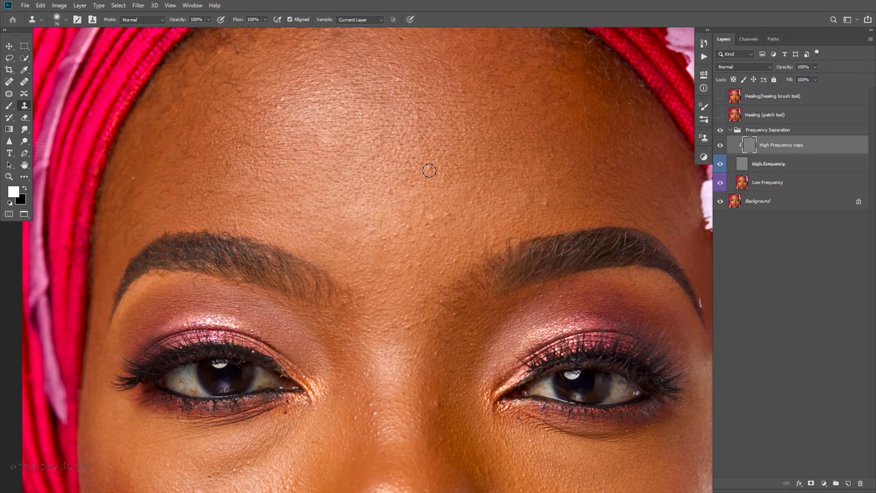
{"action": "scroll", "coordinate": [443, 158], "scroll_direction": "down", "scroll_amount": 2}
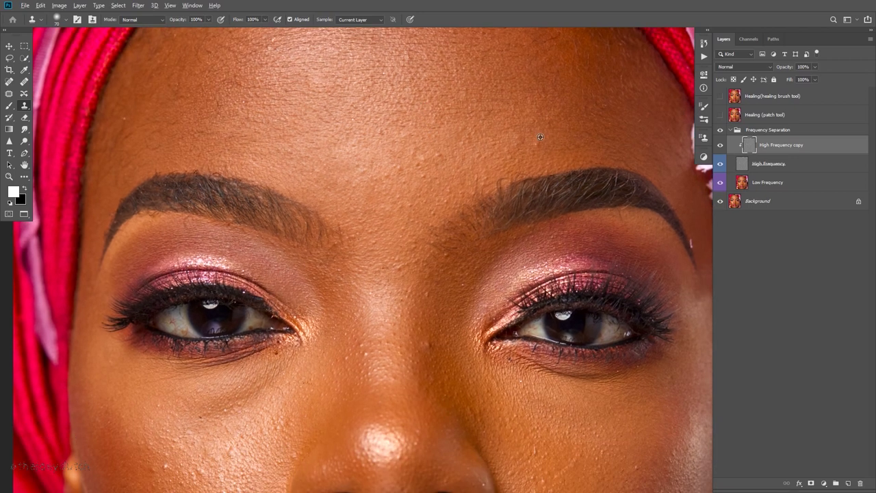
{"action": "scroll", "coordinate": [504, 142], "scroll_direction": "down", "scroll_amount": 4}
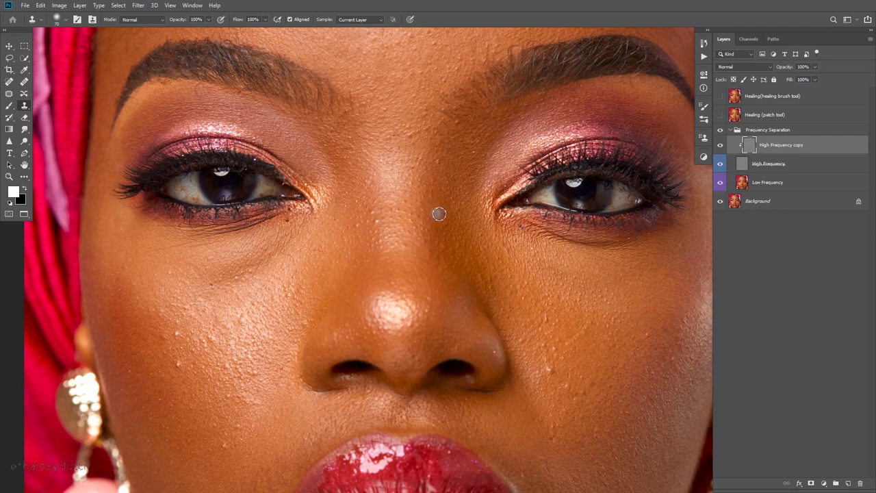
{"action": "left_click_drag", "start_coordinate": [460, 204], "coordinate": [487, 177]}
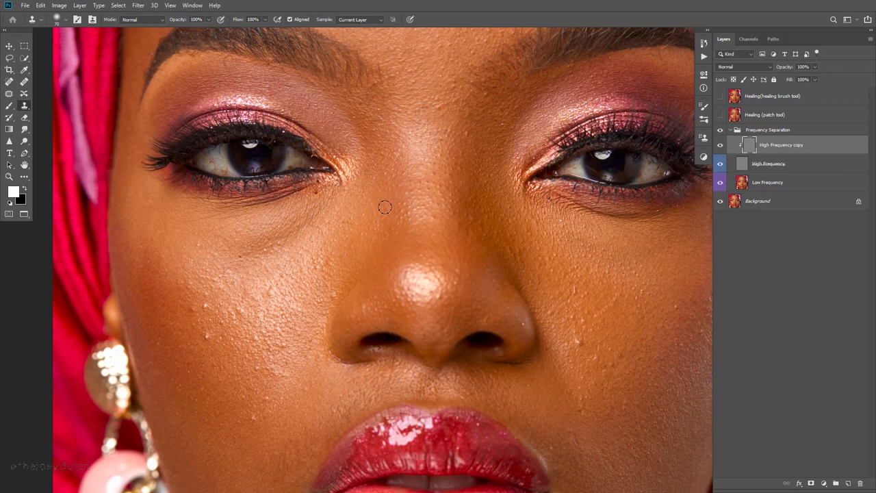
Clone smooth texture over the bumps on the cheek beside the pink-beaded earring, starting just below the eye
{"action": "left_click_drag", "start_coordinate": [386, 203], "coordinate": [448, 160]}
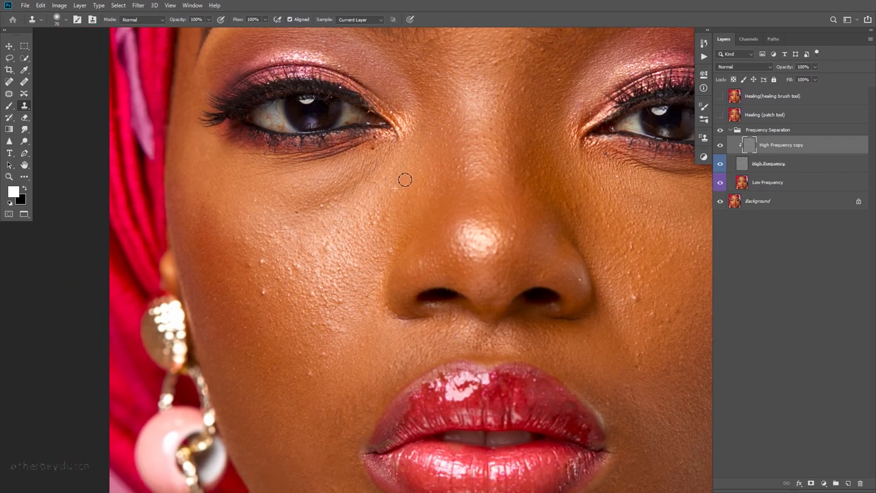
{"action": "left_click_drag", "start_coordinate": [387, 197], "coordinate": [440, 161]}
{"action": "left_click", "coordinate": [342, 181], "text": "alt"}
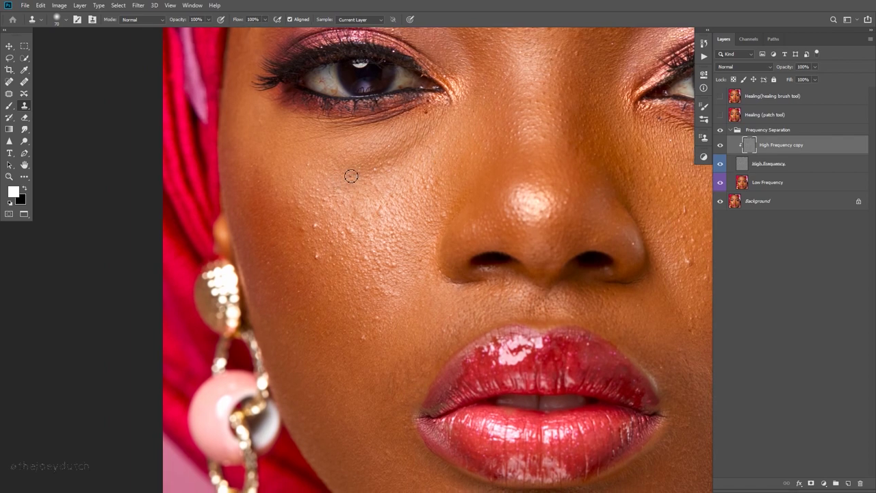
{"action": "left_click", "coordinate": [350, 176]}
{"action": "mouse_move", "coordinate": [355, 206]}
{"action": "left_mouse_down"}
{"action": "mouse_move", "coordinate": [368, 181]}
{"action": "mouse_move", "coordinate": [379, 176]}
{"action": "mouse_move", "coordinate": [390, 188]}
{"action": "left_mouse_up"}
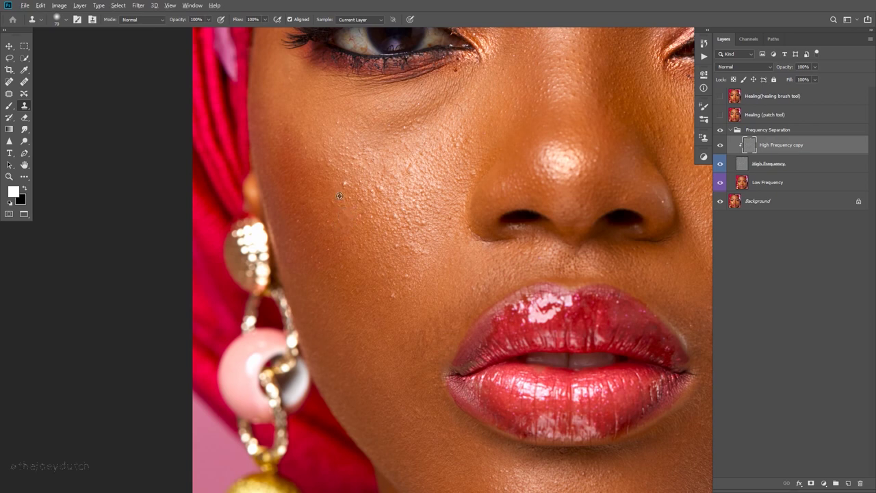
{"action": "scroll", "coordinate": [339, 194], "scroll_direction": "down", "scroll_amount": 3}
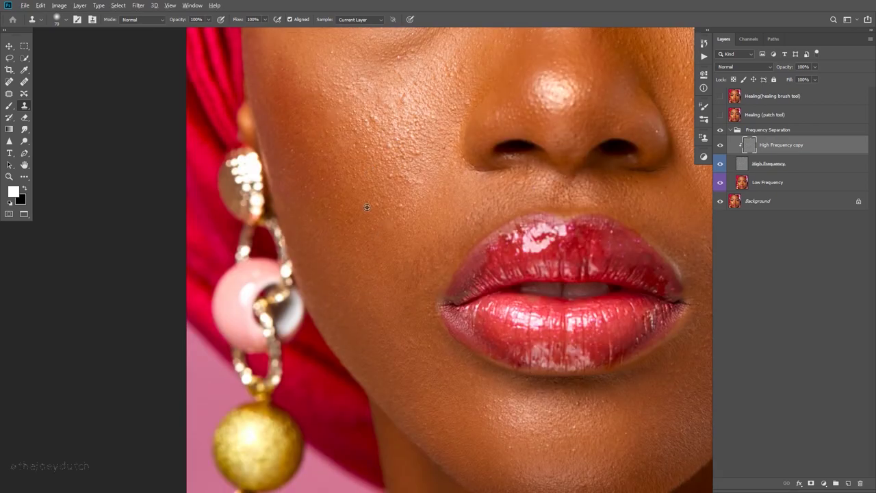
{"action": "scroll", "coordinate": [390, 176], "scroll_direction": "up", "scroll_amount": 3}
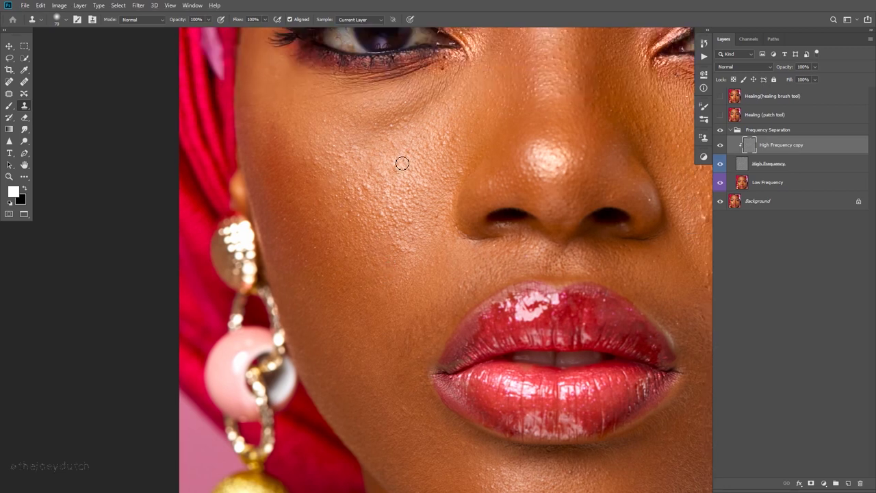
Clone out the bumps on the opposite cheek and return to the area between the brows and forehead
{"action": "scroll", "coordinate": [342, 197], "scroll_direction": "right", "scroll_amount": 15}
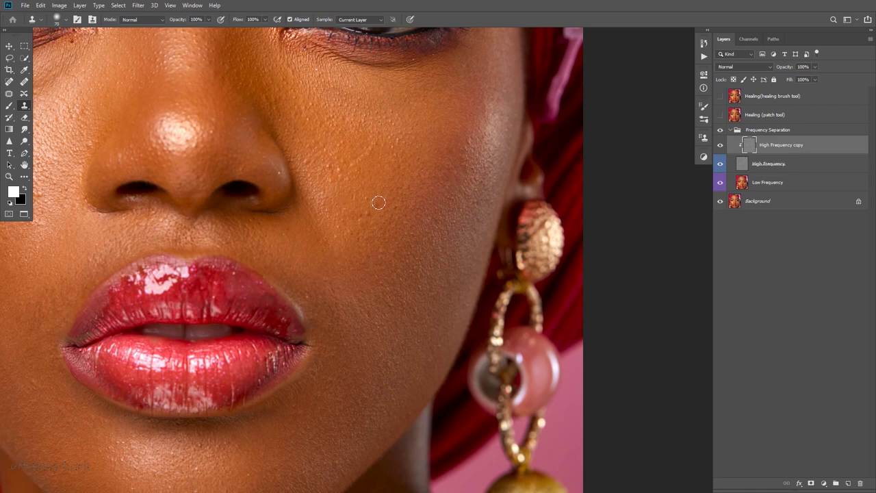
{"action": "left_click_drag", "start_coordinate": [356, 199], "coordinate": [357, 239]}
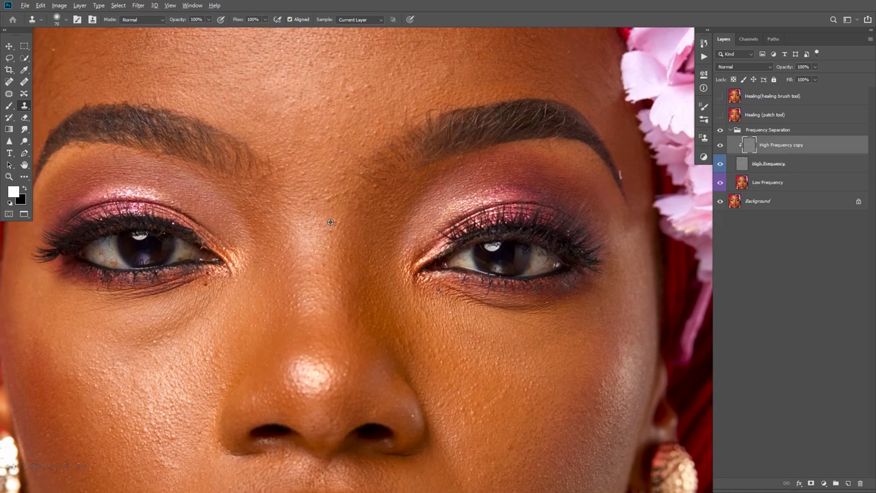
{"action": "scroll", "coordinate": [326, 191], "scroll_direction": "up", "scroll_amount": 5}
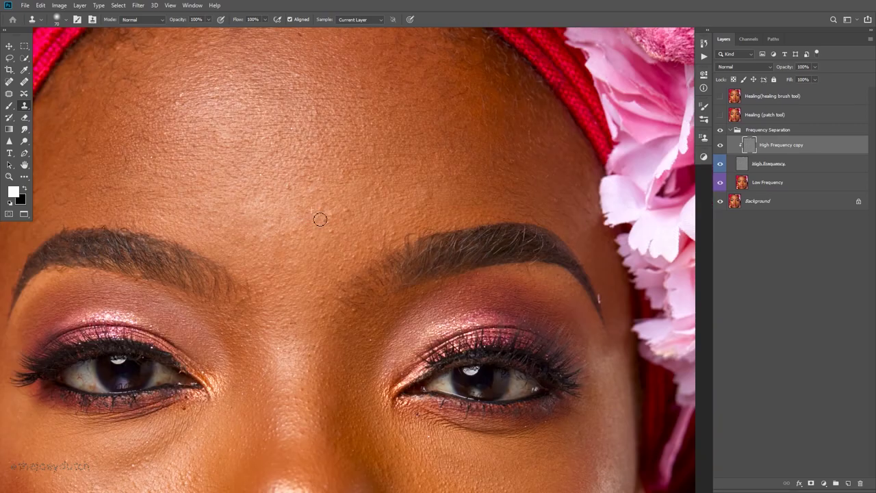
Examine the cheek, forehead and nose bridge up close for remaining skin bumps
{"action": "scroll", "coordinate": [342, 205], "scroll_direction": "down", "scroll_amount": 10}
{"action": "scroll", "coordinate": [302, 185], "scroll_direction": "left", "scroll_amount": 3}
{"action": "left_click_drag", "start_coordinate": [235, 192], "coordinate": [368, 233]}
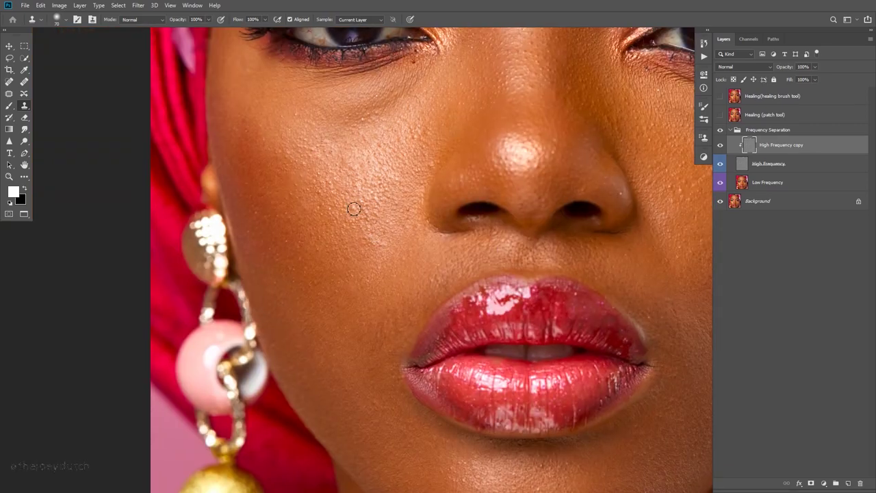
{"action": "left_click_drag", "start_coordinate": [394, 281], "coordinate": [366, 178]}
{"action": "scroll", "coordinate": [366, 178], "scroll_direction": "up", "scroll_amount": 6}
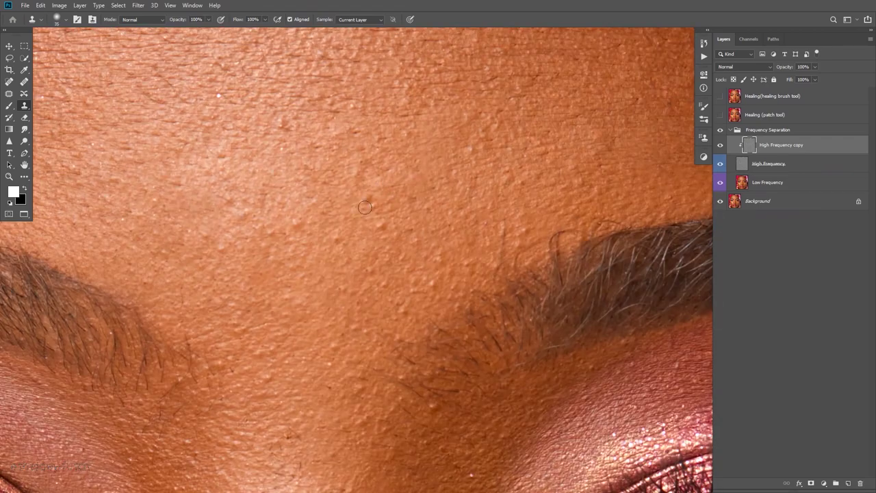
{"action": "scroll", "coordinate": [391, 147], "scroll_direction": "down", "scroll_amount": 3}
{"action": "scroll", "coordinate": [352, 254], "scroll_direction": "down", "scroll_amount": 2}
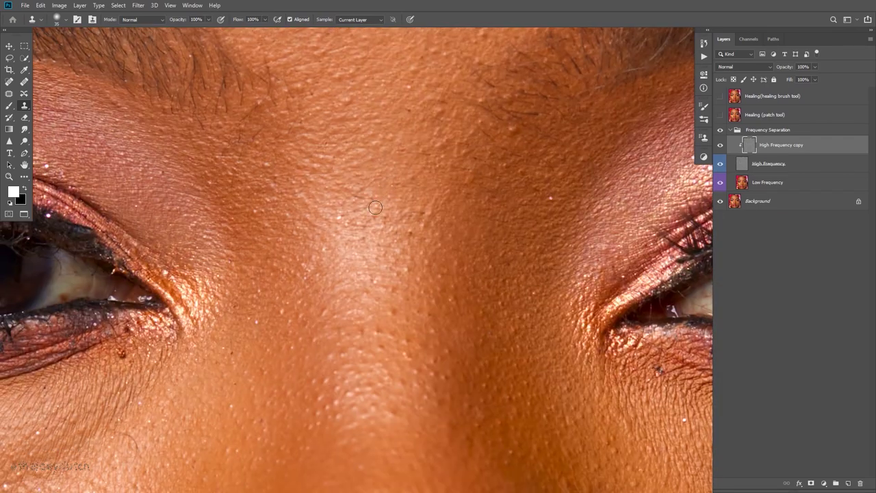
{"action": "scroll", "coordinate": [314, 202], "scroll_direction": "up", "scroll_amount": 3}
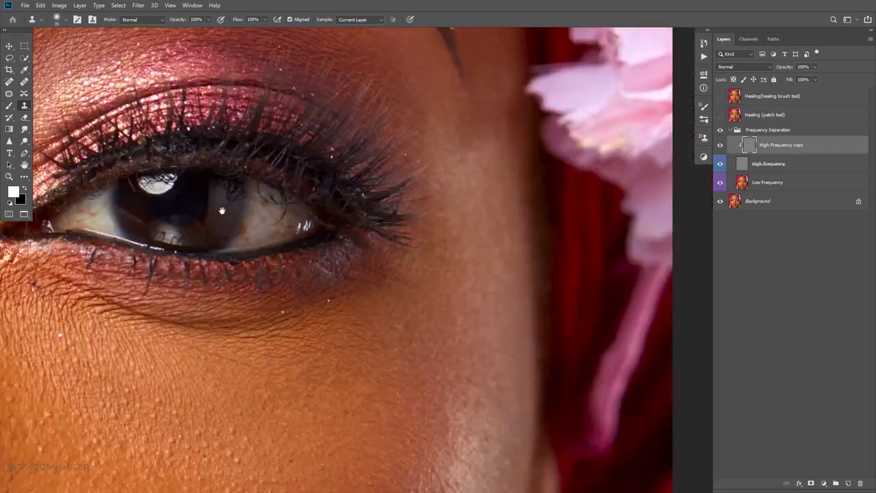
Clone out the white fleck at the tail of the eyebrow beside the pink flowers on the High Frequency copy layer
{"action": "left_click_drag", "start_coordinate": [224, 211], "coordinate": [113, 361]}
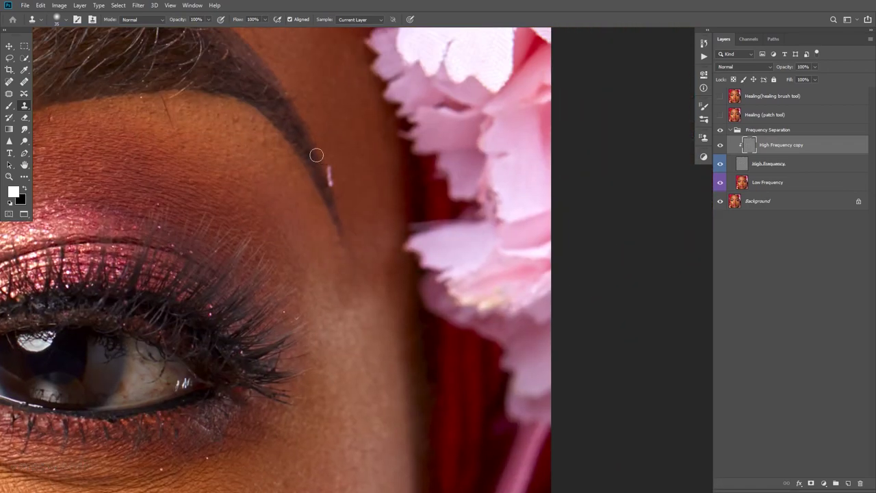
{"action": "left_click_drag", "start_coordinate": [325, 170], "coordinate": [331, 183]}
{"action": "left_click", "coordinate": [329, 144], "text": "alt"}
{"action": "scroll", "coordinate": [312, 252], "scroll_direction": "down", "scroll_amount": 6}
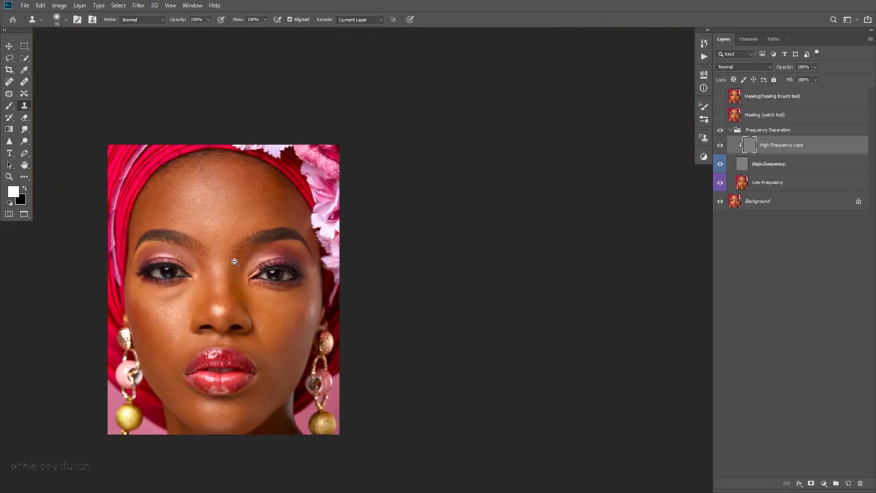
{"action": "left_click_drag", "start_coordinate": [234, 260], "coordinate": [258, 226]}
{"action": "scroll", "coordinate": [299, 199], "scroll_direction": "up", "scroll_amount": 6}
{"action": "left_click", "coordinate": [395, 207], "text": "alt"}
{"action": "left_click_drag", "start_coordinate": [397, 205], "coordinate": [399, 220]}
{"action": "scroll", "coordinate": [400, 220], "scroll_direction": "down", "scroll_amount": 5}
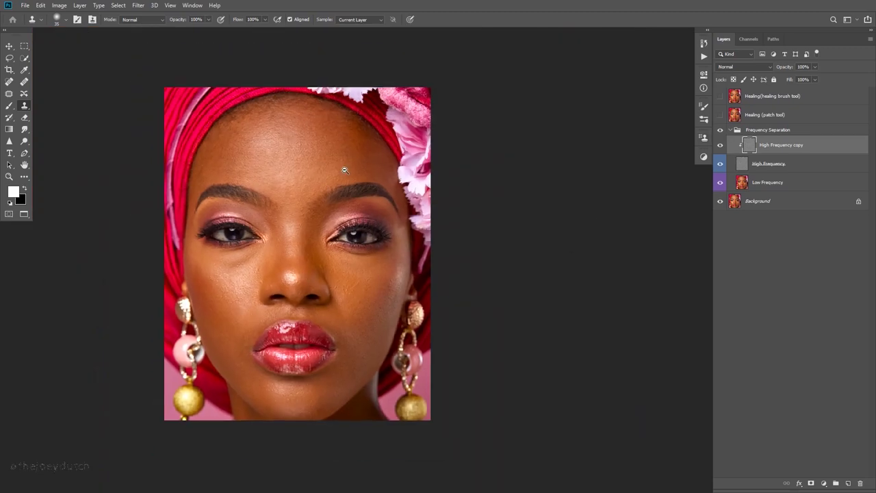
Review the retouched skin across the whole portrait, checking the forehead, eye areas and cheeks
{"action": "scroll", "coordinate": [376, 191], "scroll_direction": "up", "scroll_amount": 5}
{"action": "scroll", "coordinate": [171, 219], "scroll_direction": "down", "scroll_amount": 6}
{"action": "scroll", "coordinate": [328, 240], "scroll_direction": "up", "scroll_amount": 2}
{"action": "left_click_drag", "start_coordinate": [328, 239], "coordinate": [391, 201]}
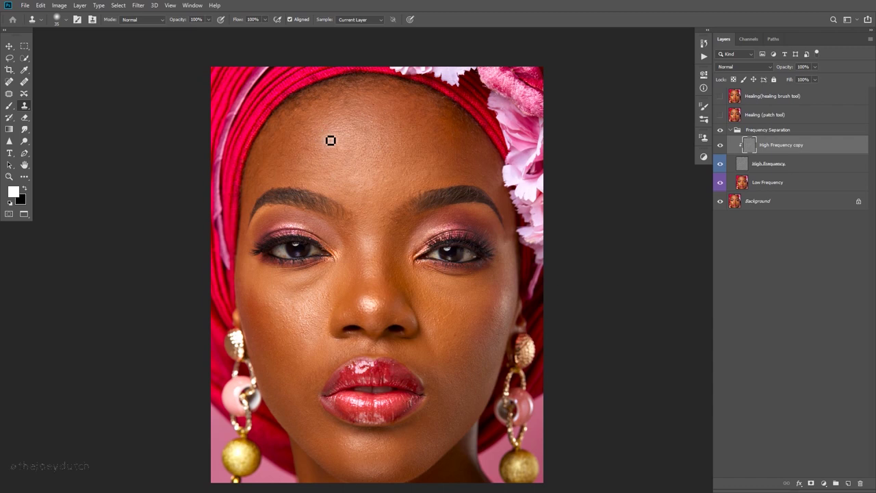
{"action": "left_click_drag", "start_coordinate": [351, 160], "coordinate": [356, 144]}
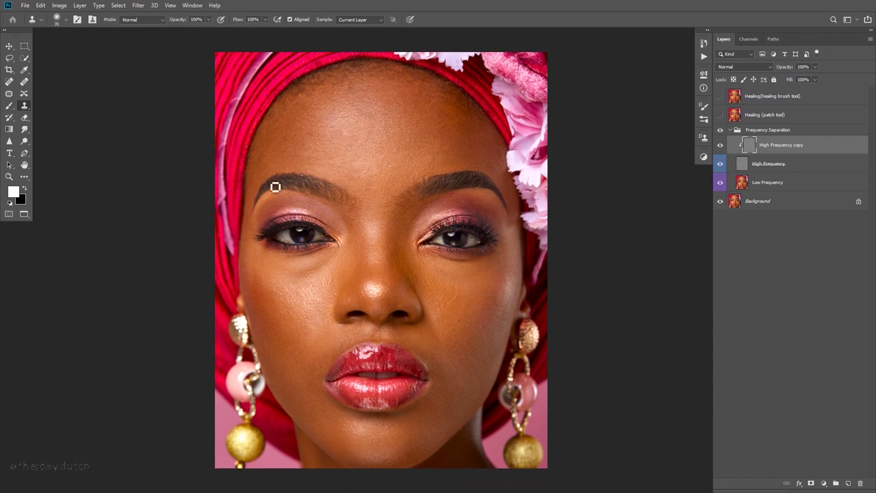
{"action": "left_click_drag", "start_coordinate": [425, 316], "coordinate": [441, 326]}
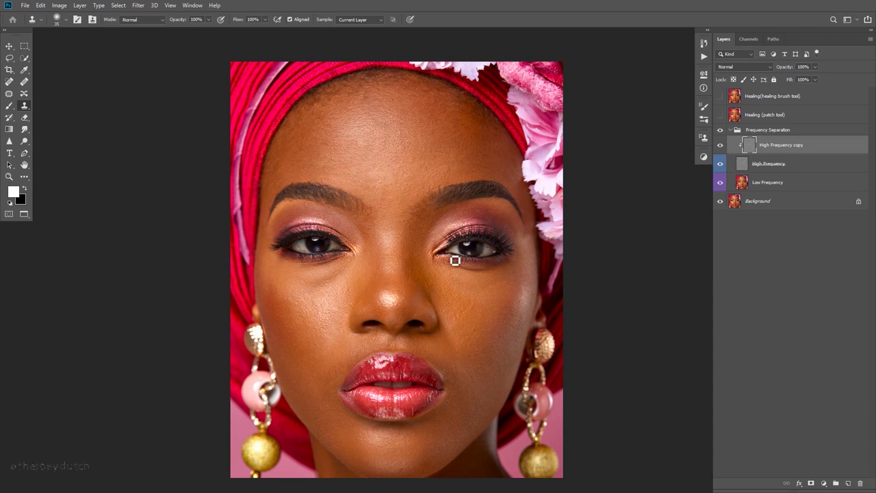
{"action": "left_click_drag", "start_coordinate": [450, 324], "coordinate": [452, 308]}
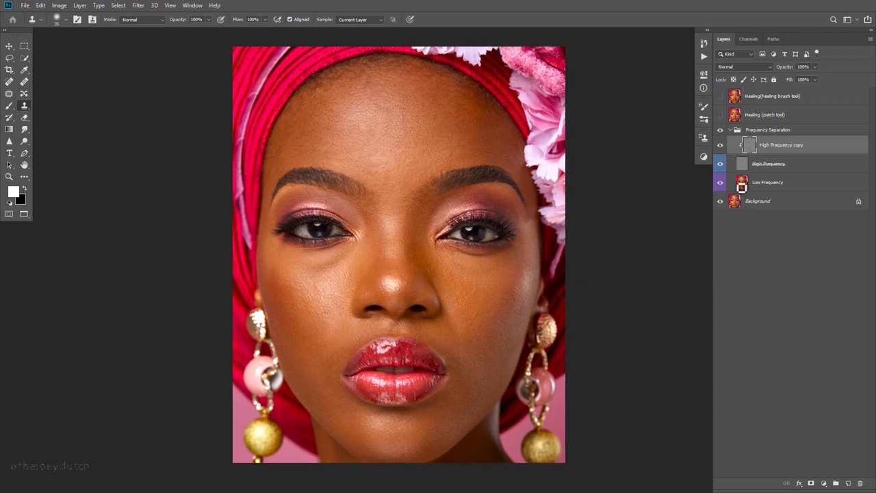
Collapse the Frequency Separation group and toggle its visibility to compare the retouch with the original, leaving the group hidden
{"action": "left_click", "coordinate": [731, 131]}
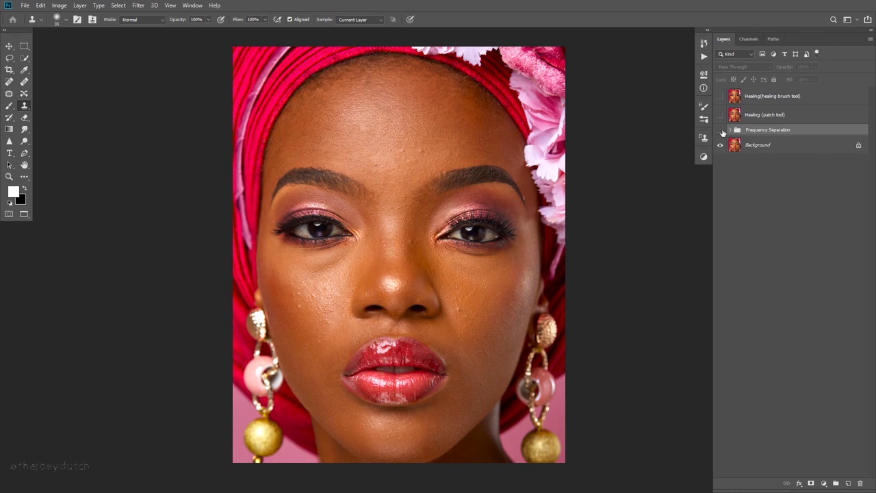
{"action": "left_click", "coordinate": [721, 131]}
{"action": "left_click", "coordinate": [721, 131]}
{"action": "left_click", "coordinate": [720, 130]}
{"action": "left_click", "coordinate": [721, 131]}
{"action": "left_click", "coordinate": [721, 97]}
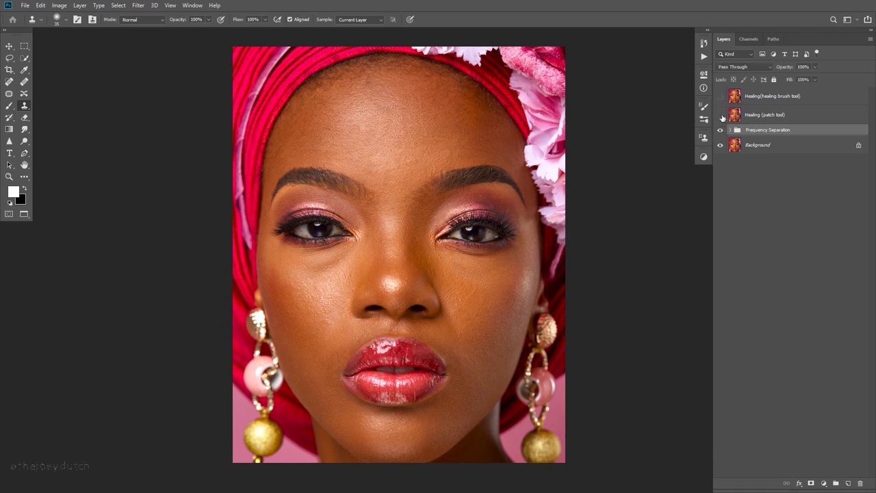
{"action": "left_click", "coordinate": [721, 131]}
{"action": "left_click", "coordinate": [721, 131]}
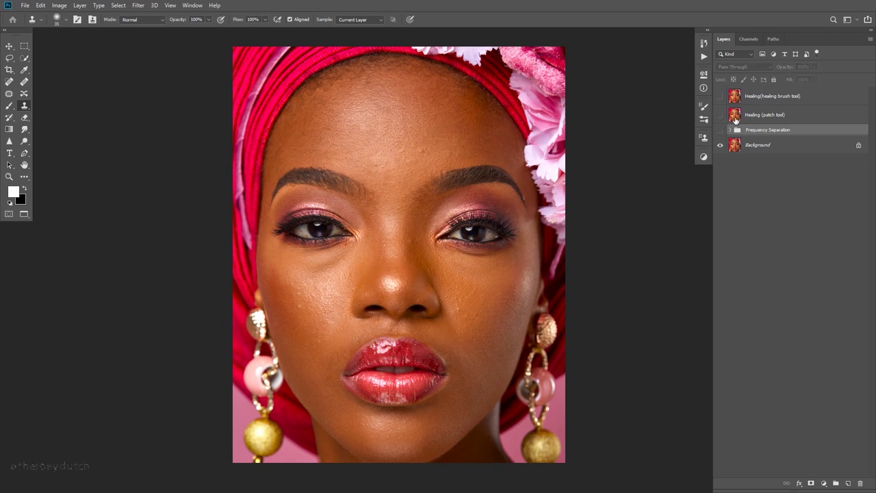